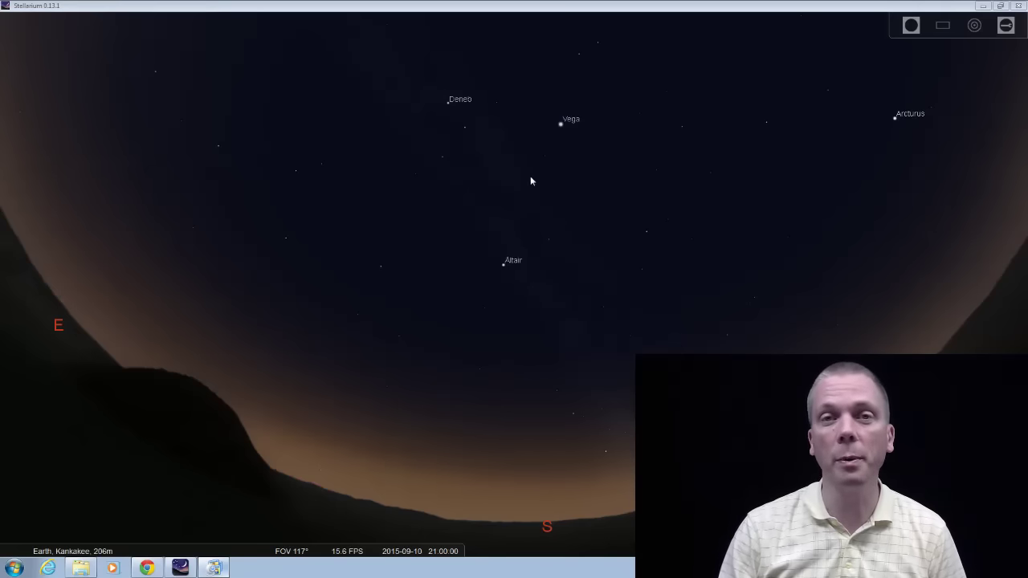
Select Altair in the southeast sky to display its magnitude and coordinates
left_click(504, 265)
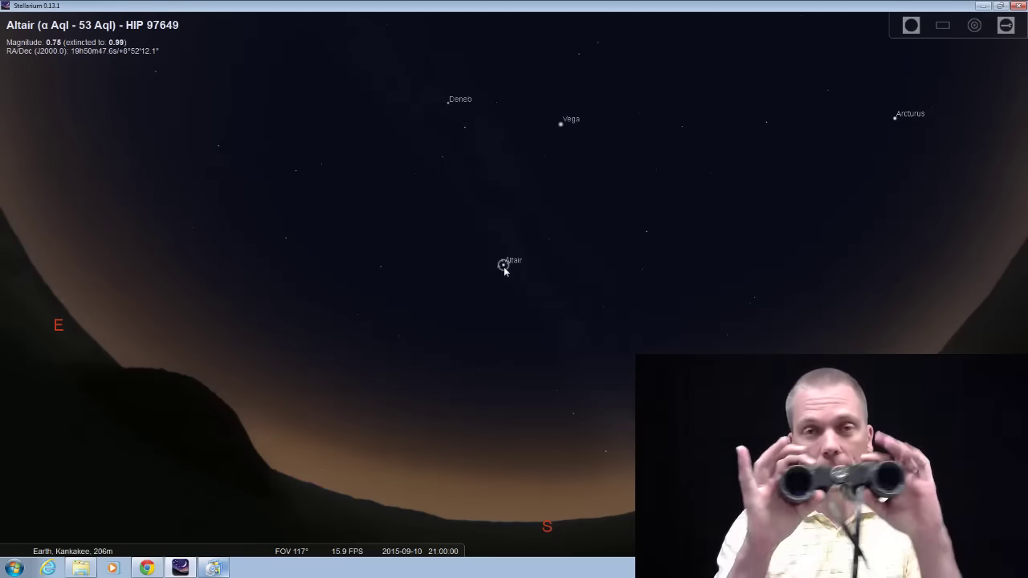
Enable the binocular ocular on Altair and select the nearby faint star ο Aql
left_click(911, 25)
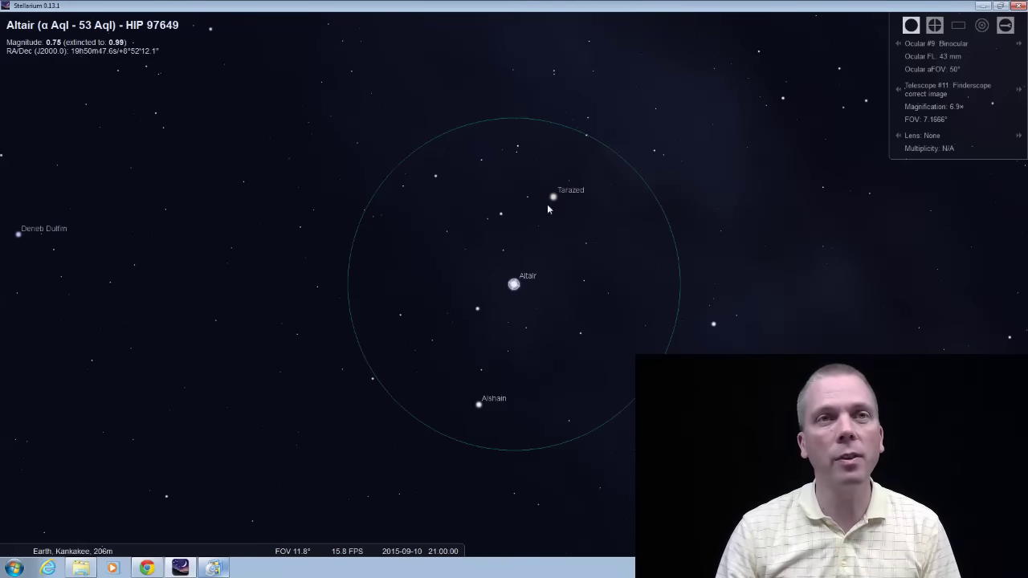
left_click(501, 213)
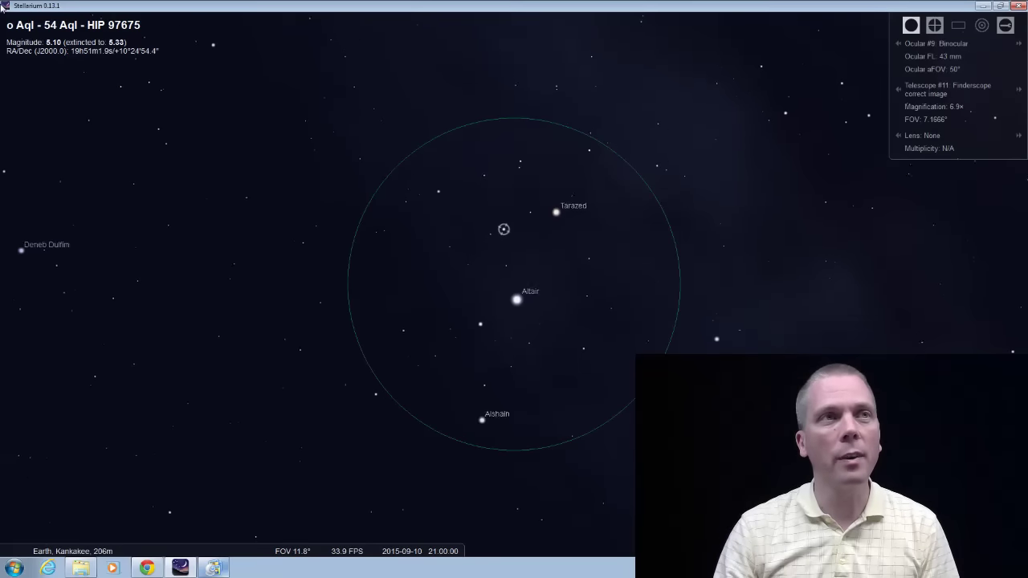
Hop north via π Aql, HIP 97431 and HIP 97392 to centre δ Sge
left_click(533, 218)
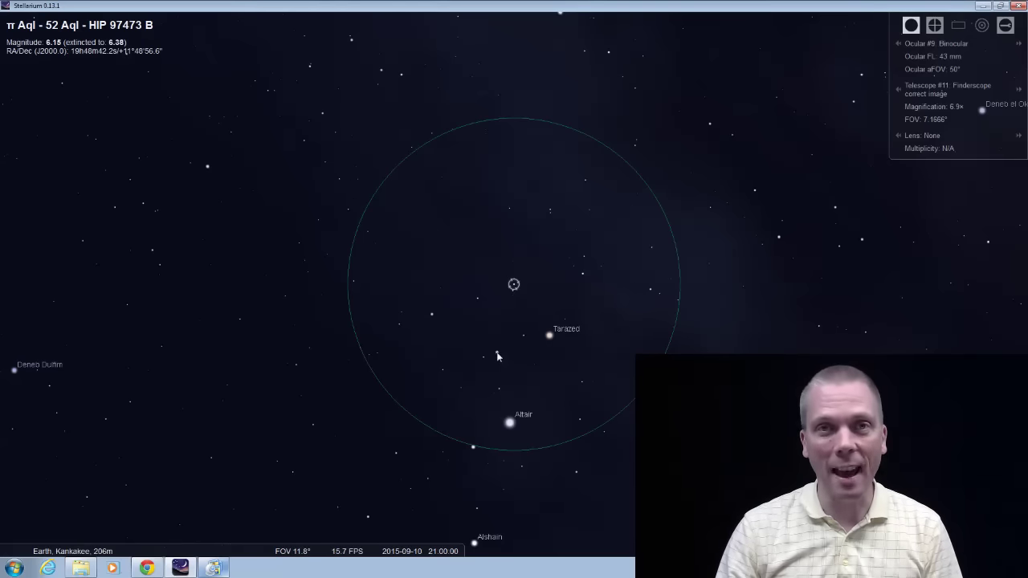
left_click(508, 210)
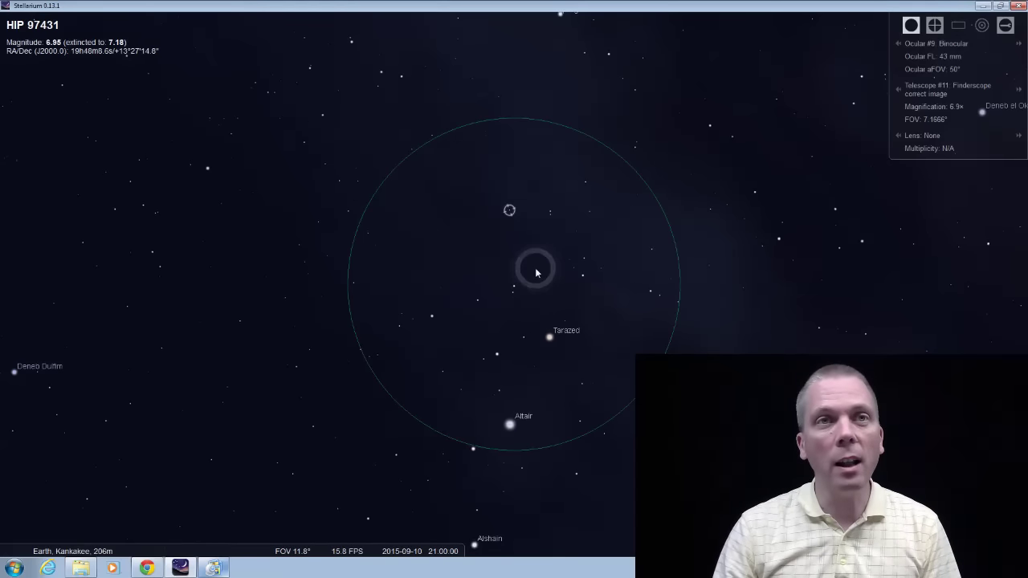
left_click(504, 172)
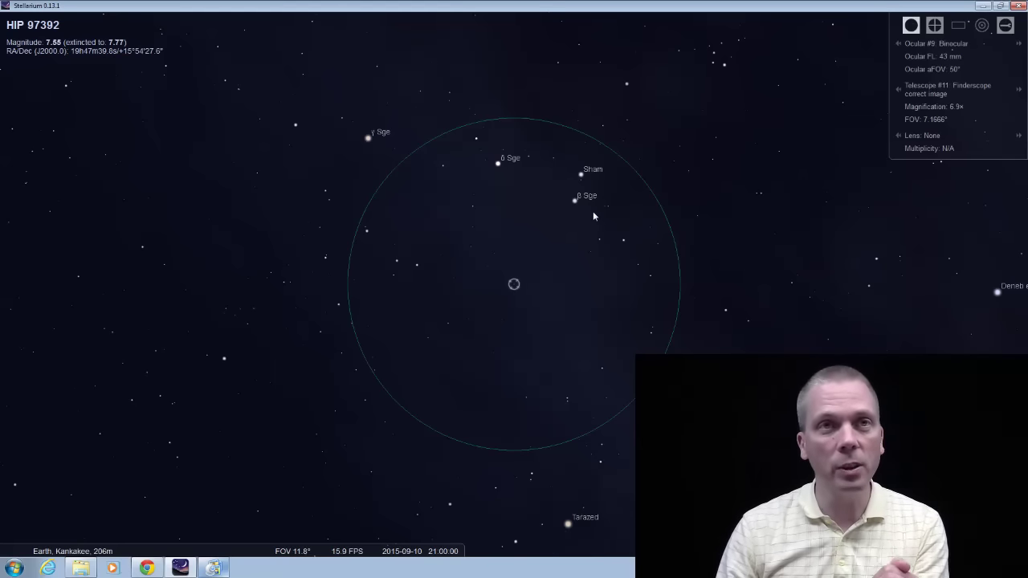
left_click(503, 165)
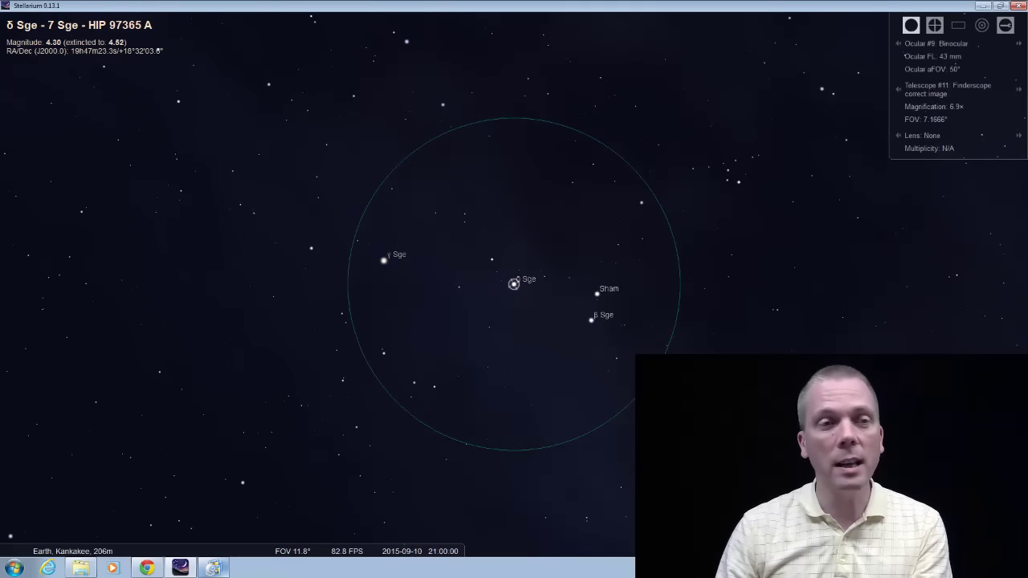
Show Sagitta's lines and artwork, hop between 9 Sge and δ Sge, then hide the artwork
mouse_move(16, 538)
left_click(41, 547)
left_click(76, 546)
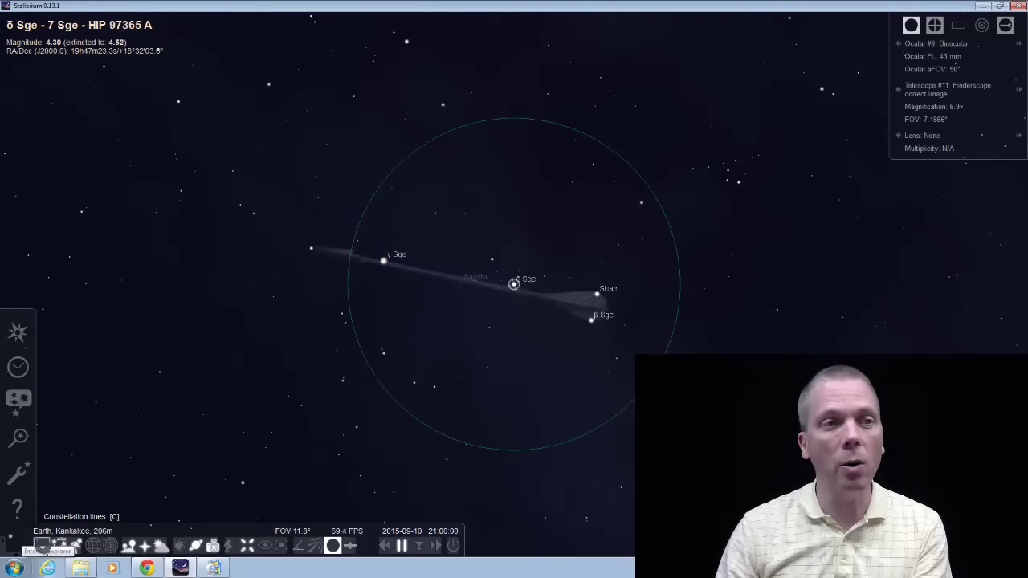
left_click(460, 290)
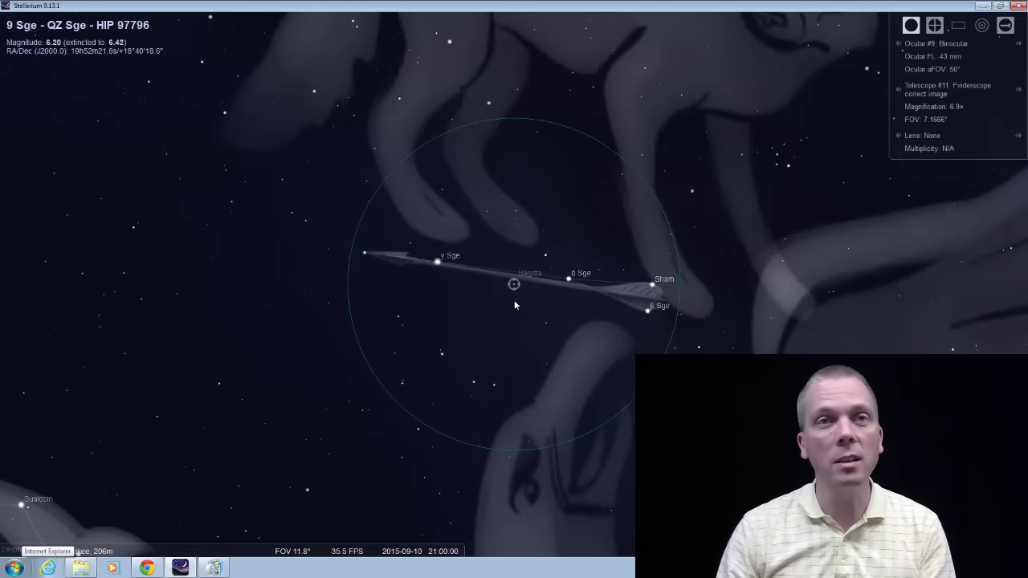
left_click(570, 278)
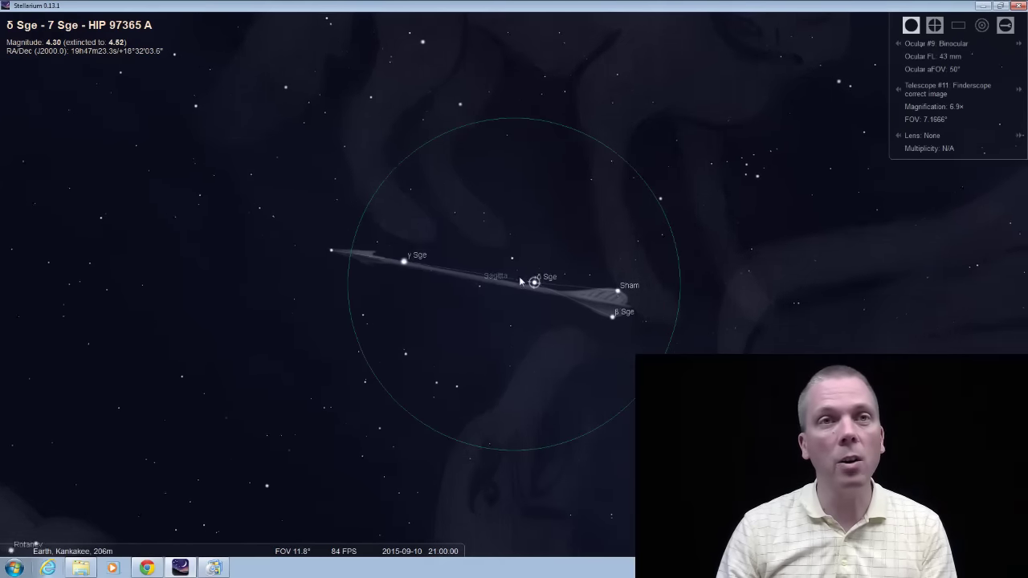
left_click(465, 285)
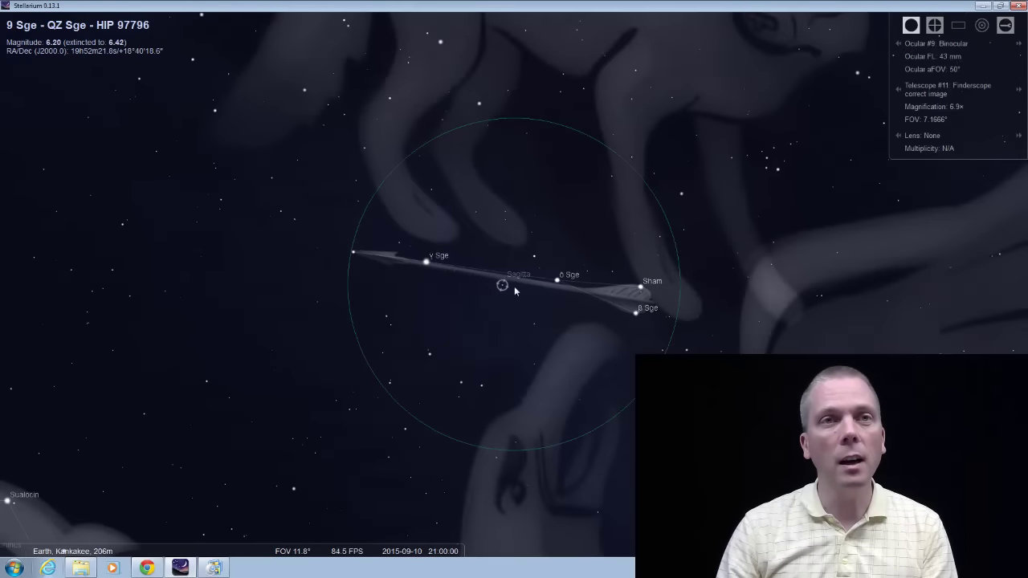
left_click(566, 281)
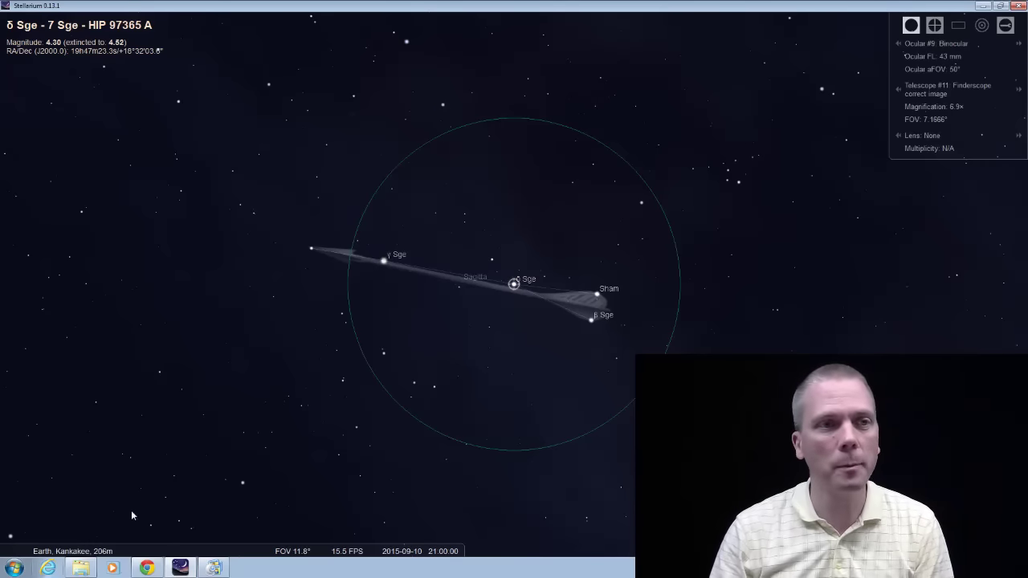
left_click(93, 548)
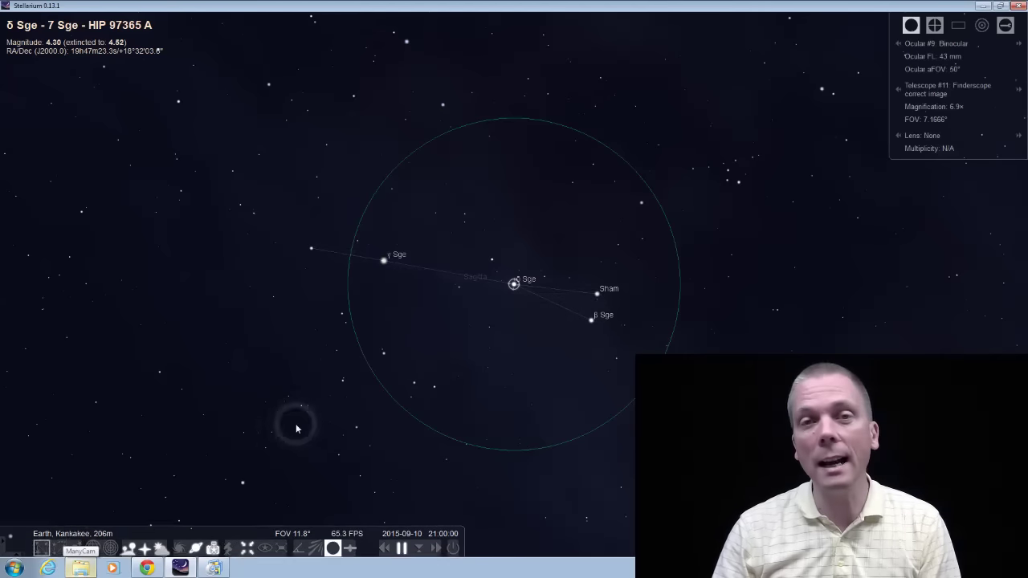
Hide the constellation lines and hop via 9 Vul to centre HIP 95487
key("c")
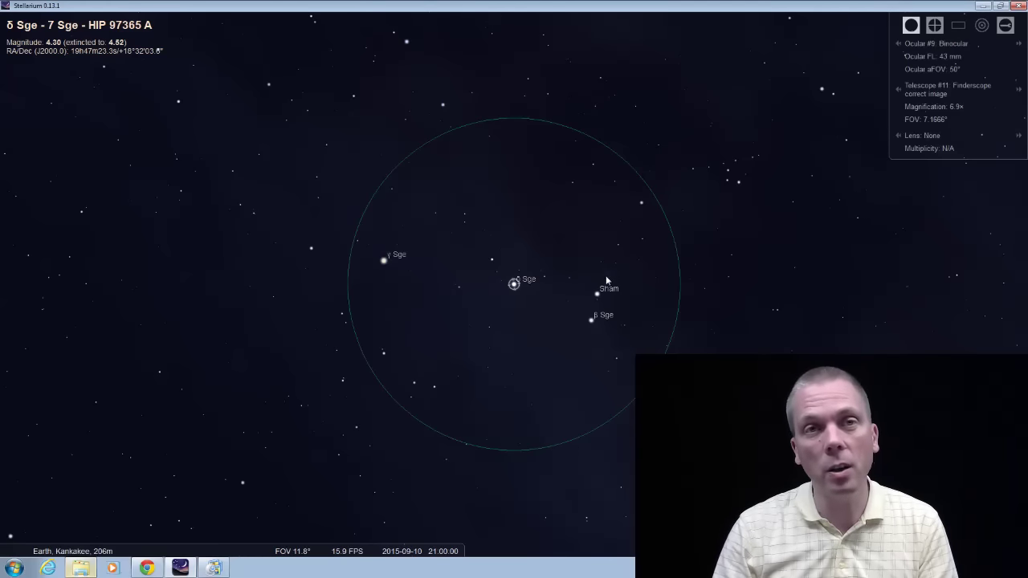
left_click(642, 205)
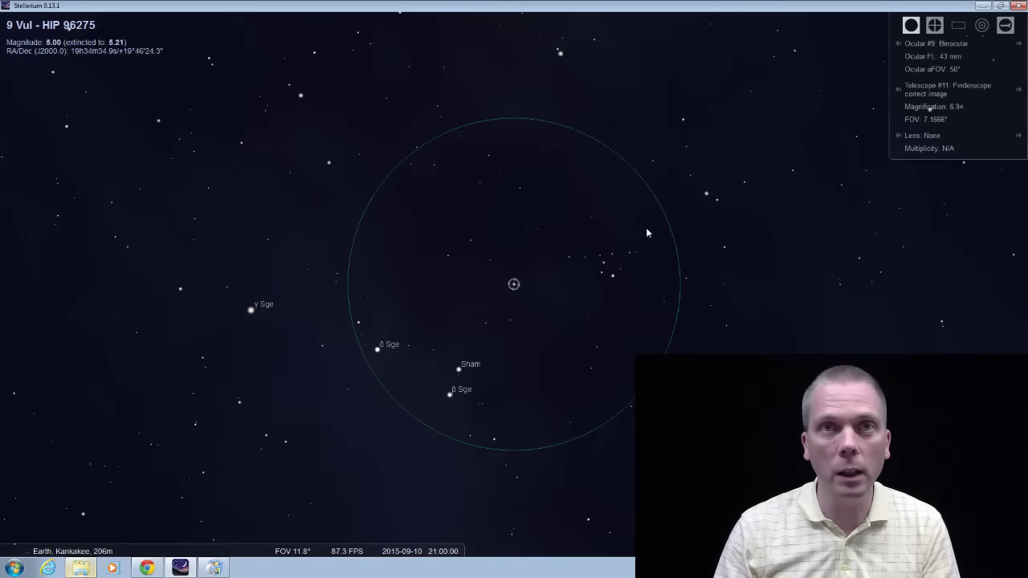
left_click(605, 255)
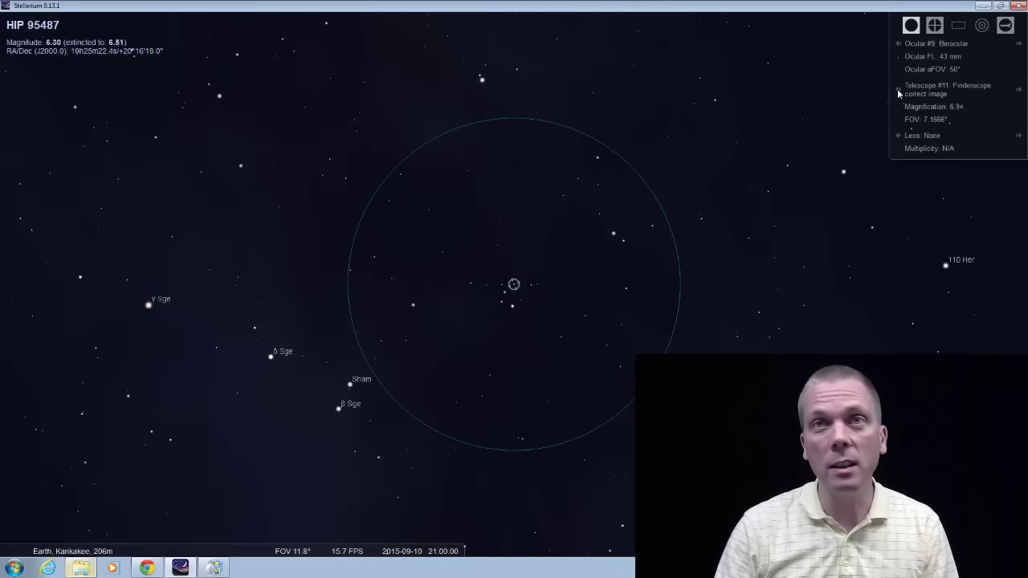
Step through 3mm Barlowed, 6mm and 10mm eyepieces, centre HIP 95584, then return to Binocular
left_click(899, 44)
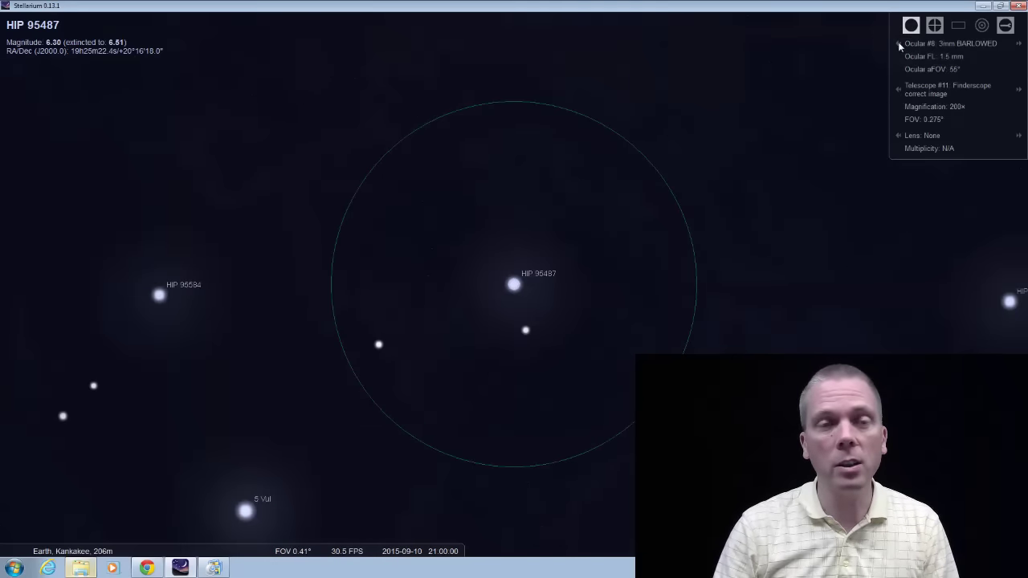
left_click(898, 44)
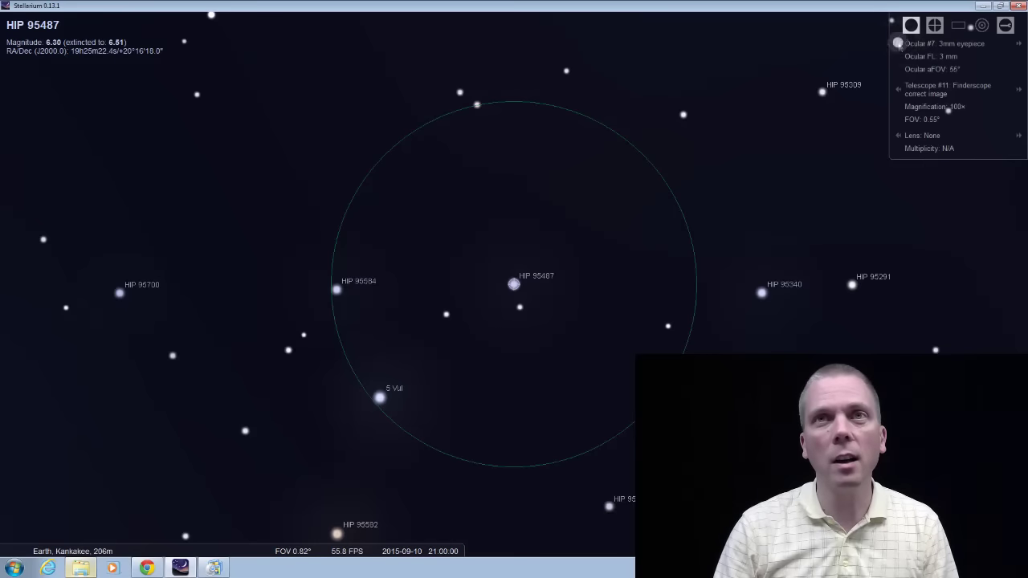
left_click(899, 45)
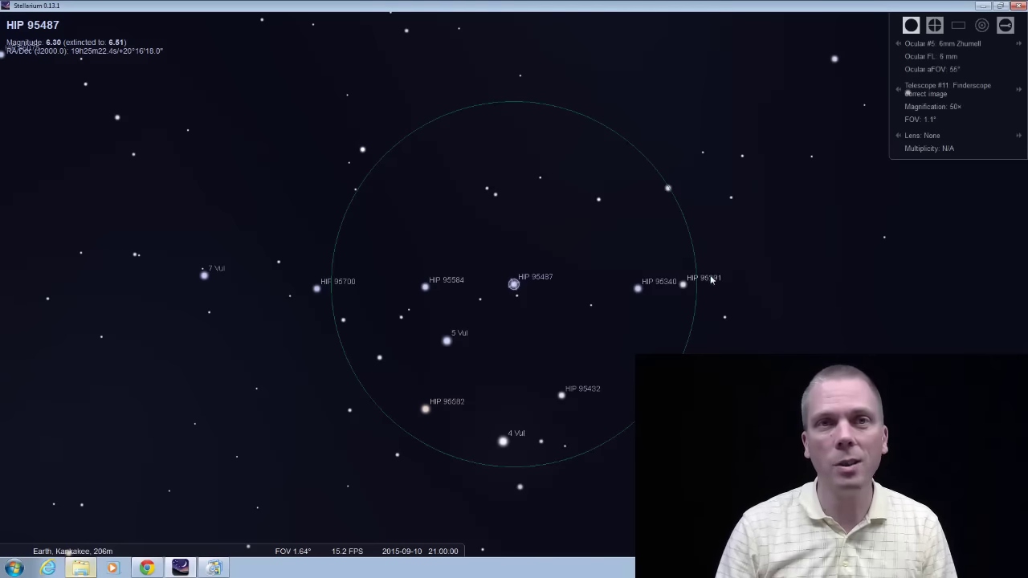
left_click(898, 43)
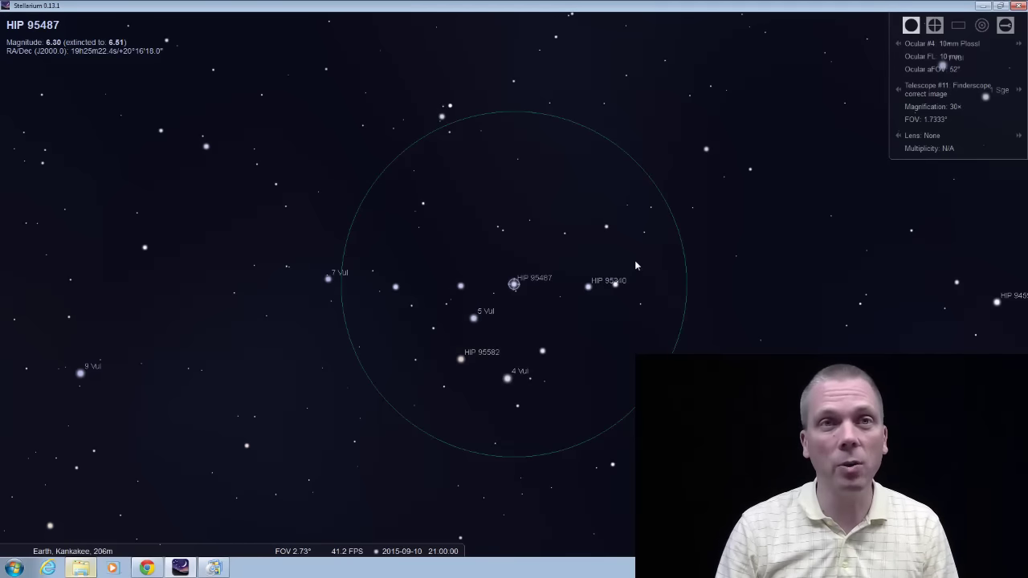
left_click(470, 286)
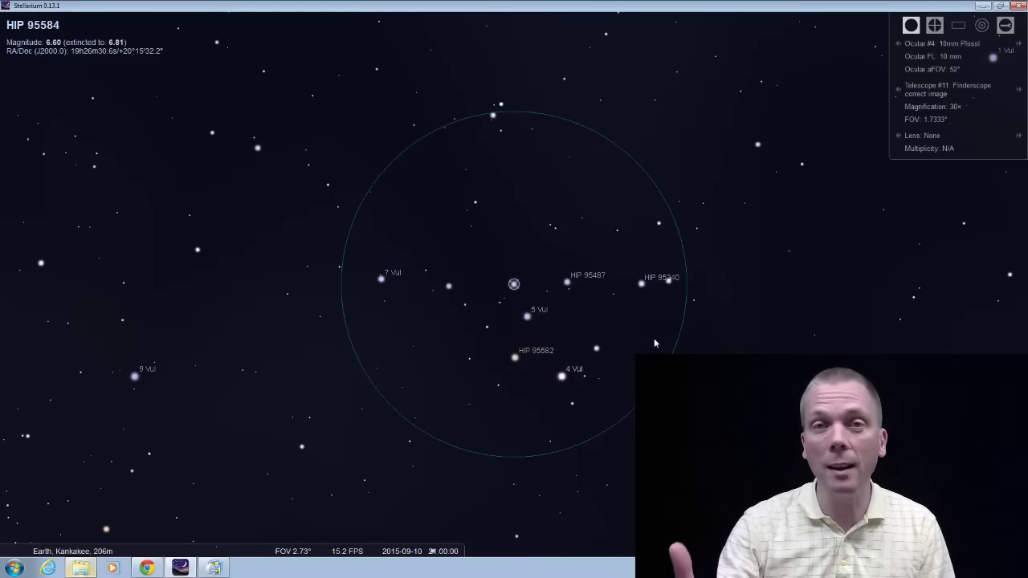
left_click(1018, 44)
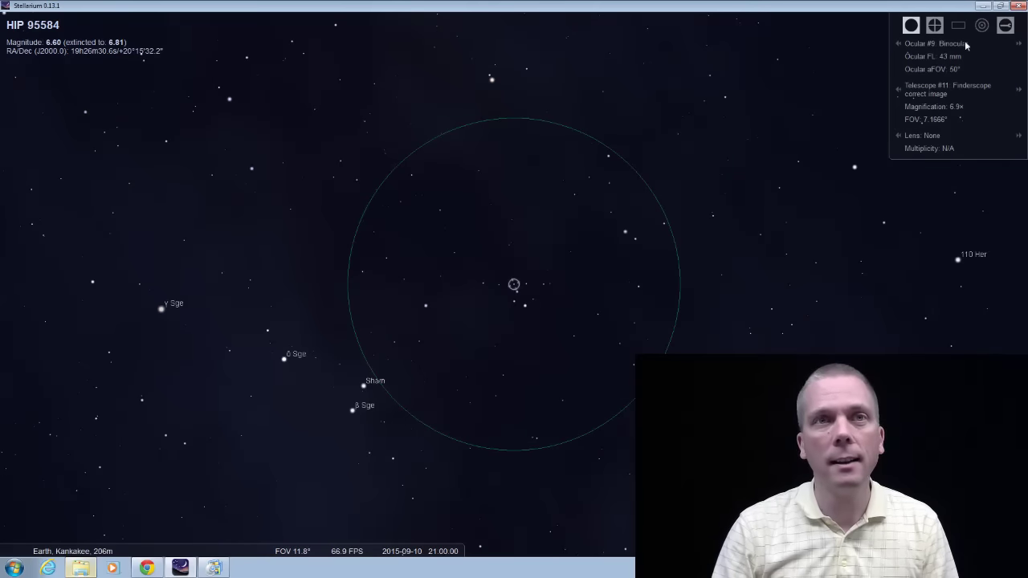
Hop from 9 Vul back through δ Sge to centre 9 Sge
left_click(425, 307)
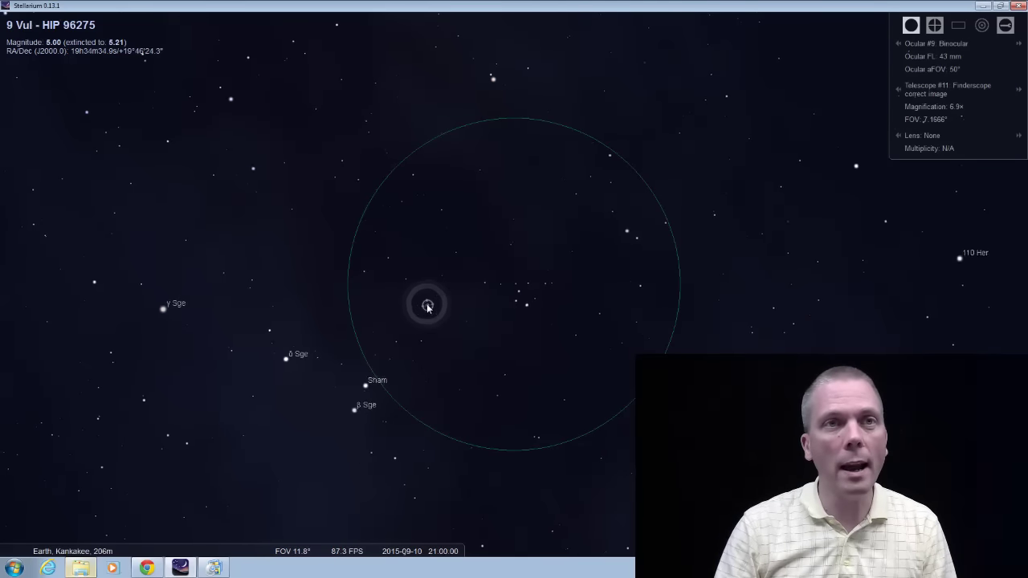
left_click(379, 350)
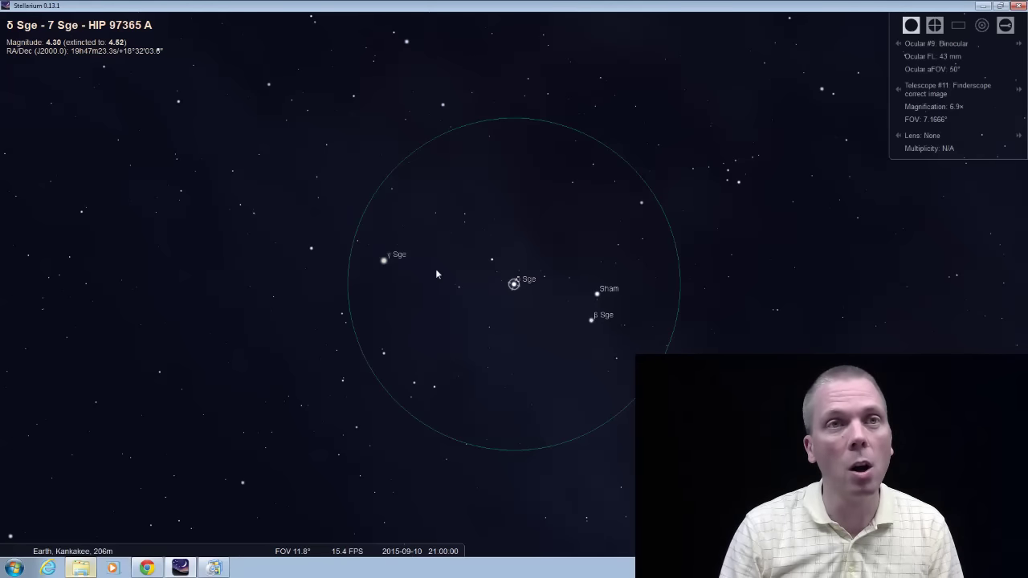
left_click(460, 287)
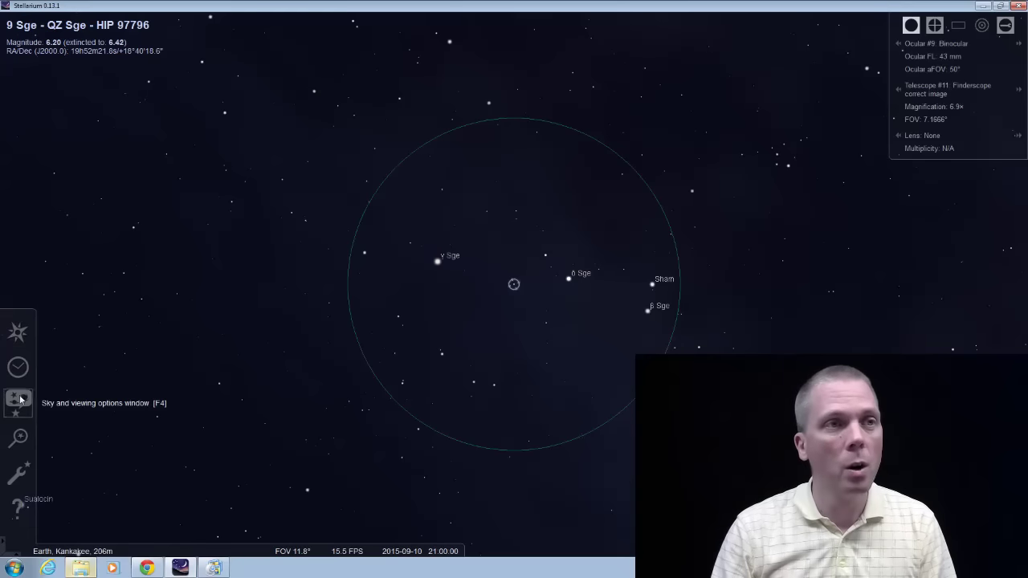
left_click(17, 398)
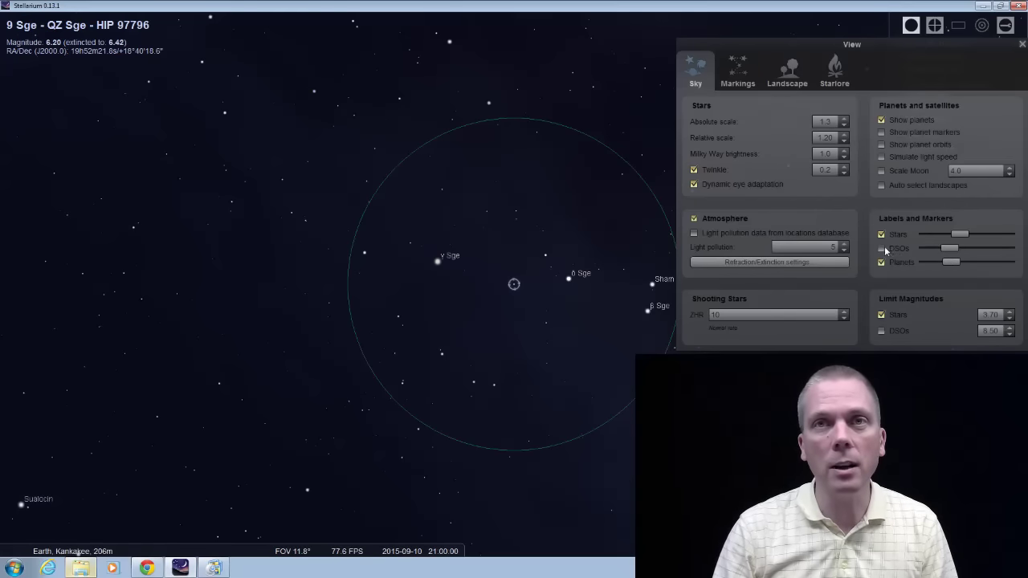
Show deep-sky labels, centre M71, view it at 200×, then return to the binocular eyepiece
left_click(883, 249)
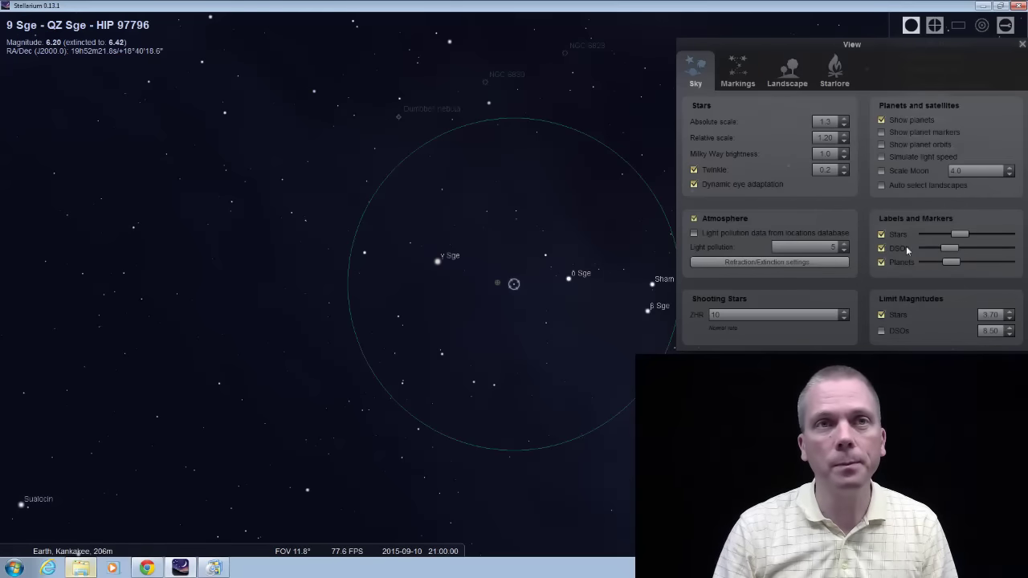
left_click(498, 284)
key("space")
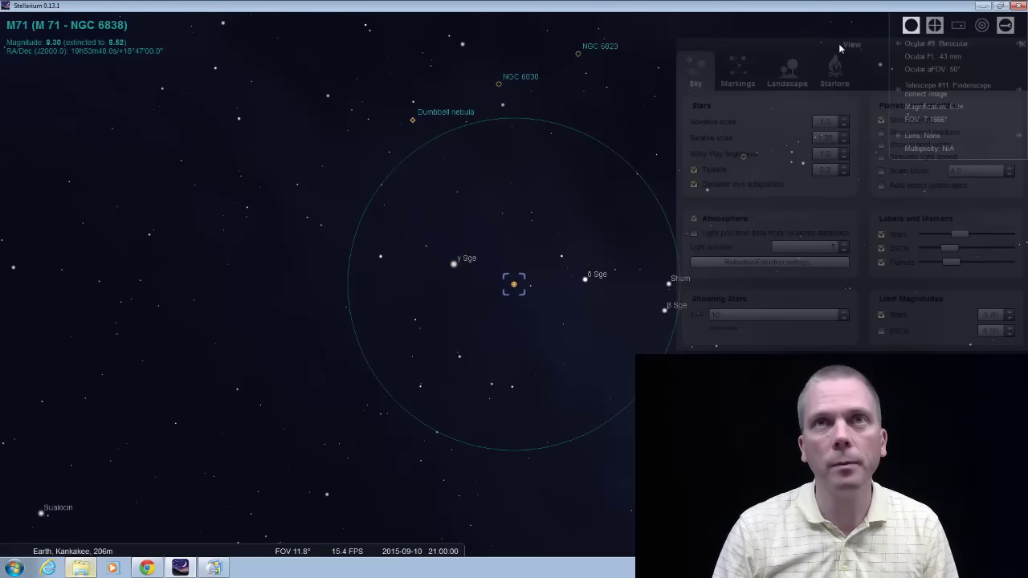
left_click(1020, 45)
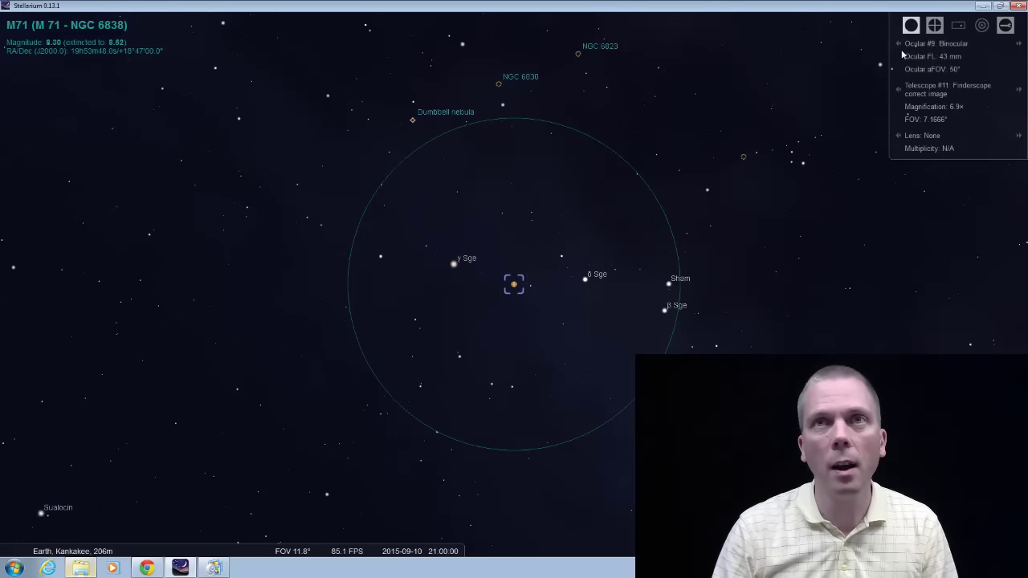
left_click(899, 44)
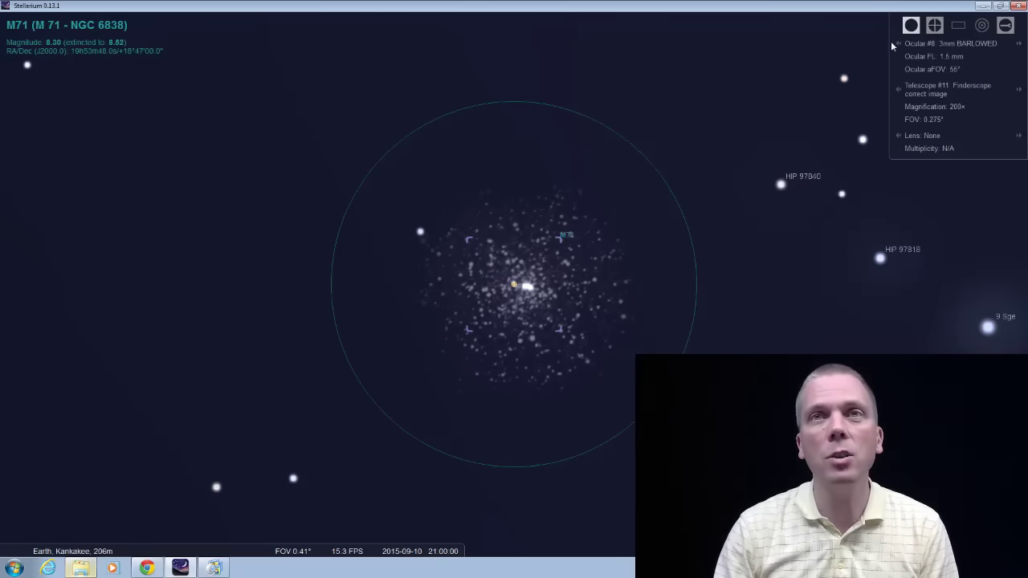
left_click(1019, 43)
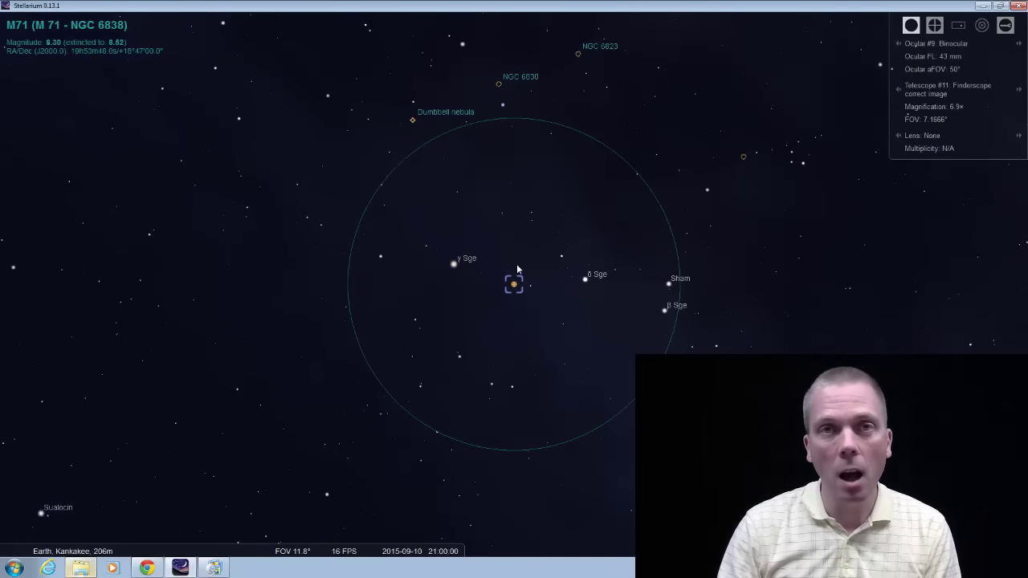
Turn off deep-sky object labels, then centre γ Sge and next η Sge
left_click(18, 400)
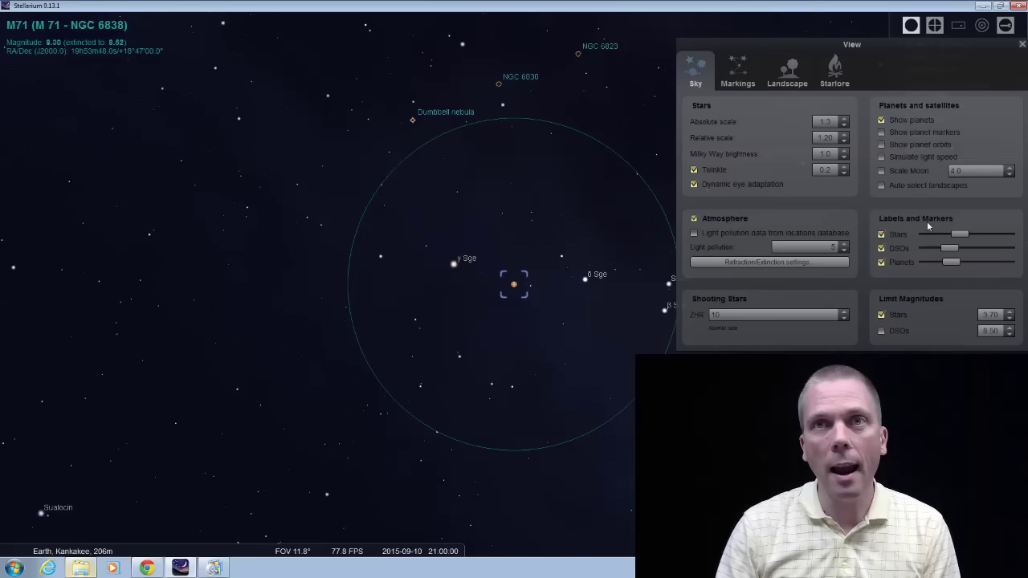
left_click(881, 248)
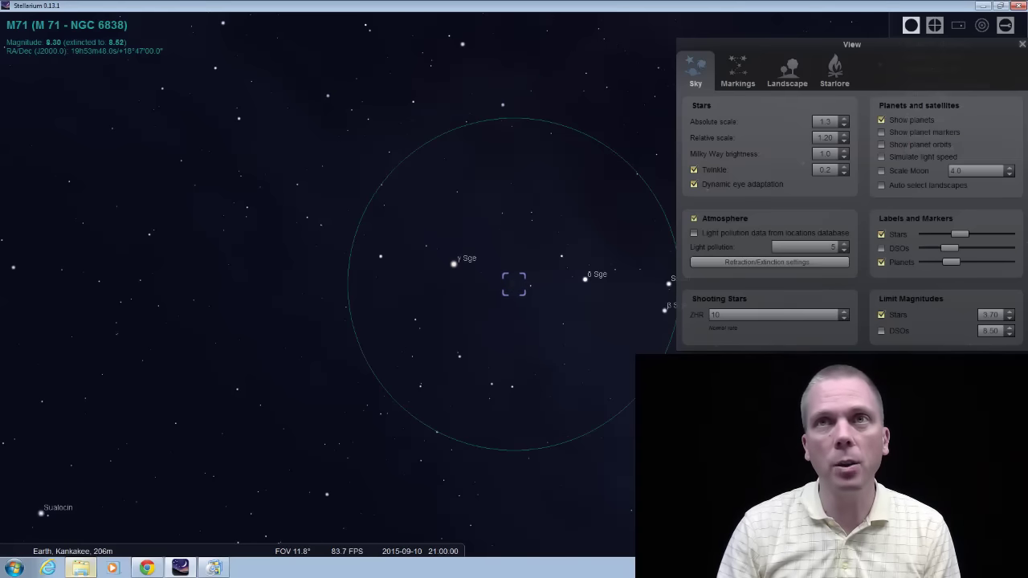
left_click(1022, 45)
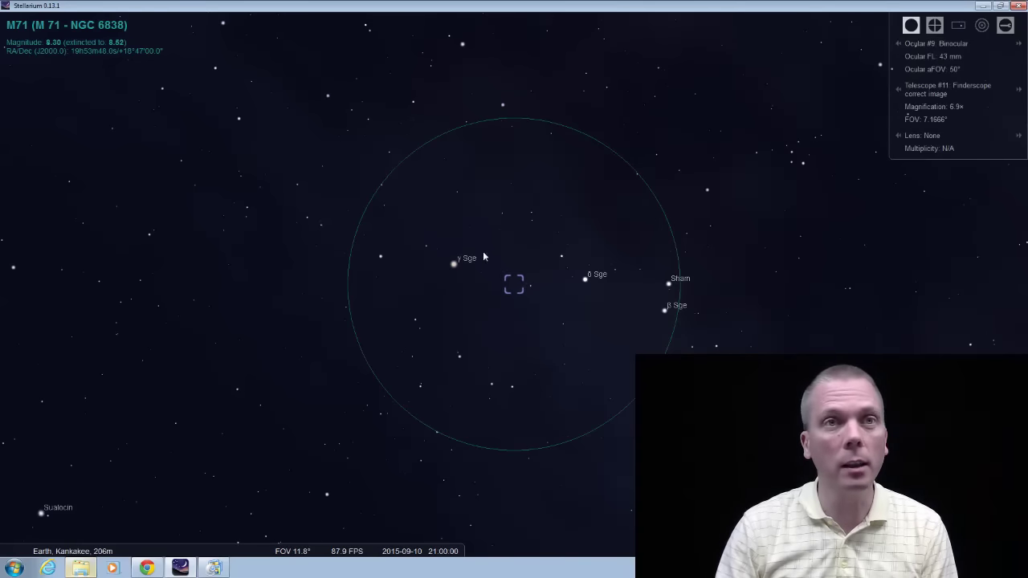
left_click(451, 265)
key("space")
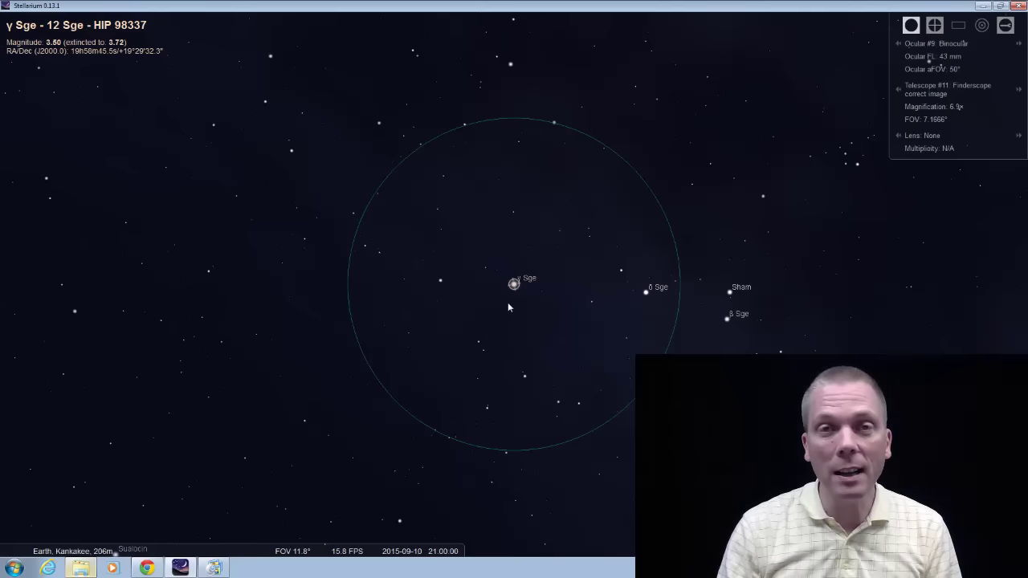
left_click(440, 280)
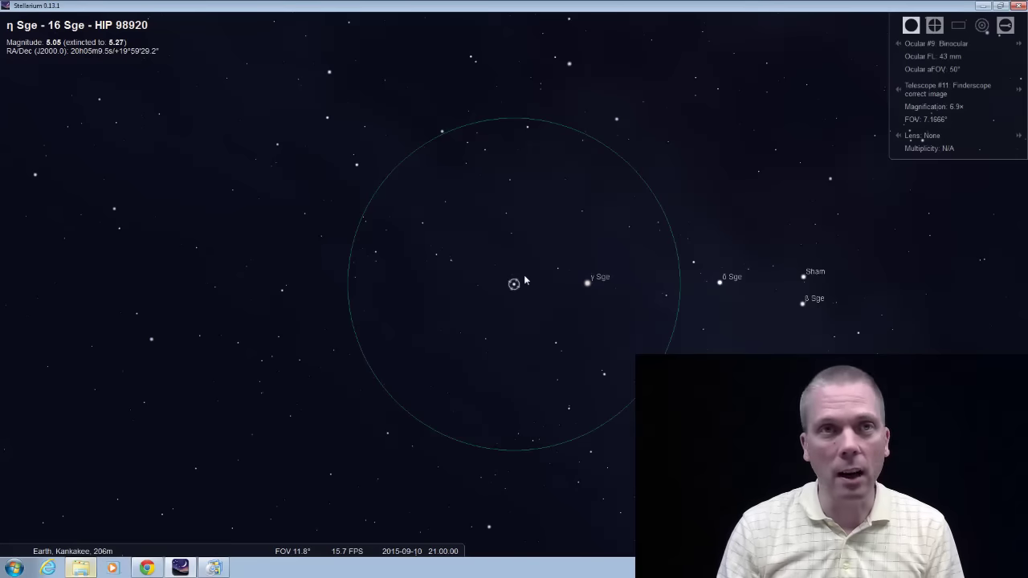
Hop through a faint star, 14 Vul, V0452 Vul and 17 Vul, ending back on 14 Vul
left_click(558, 269)
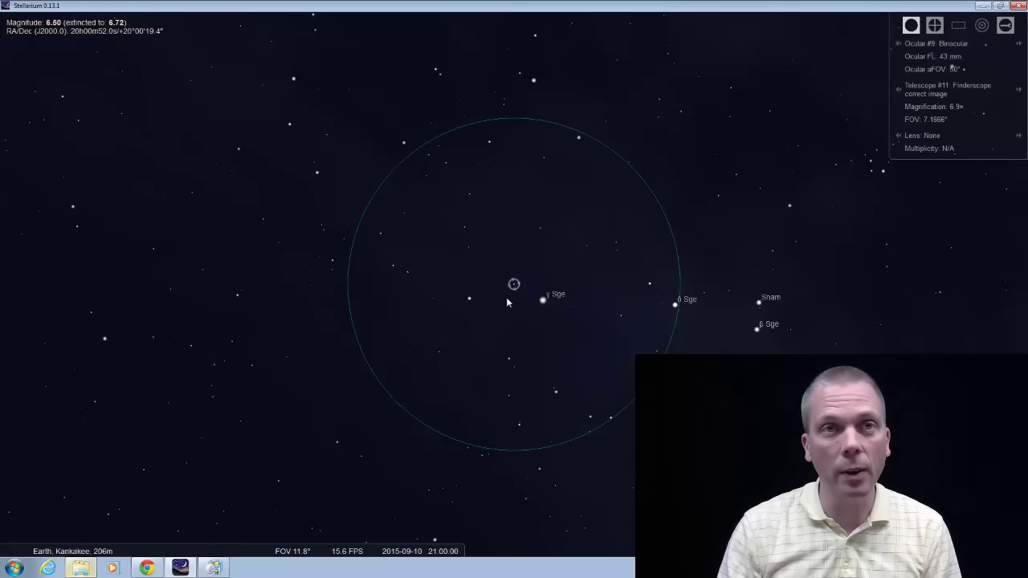
left_click(491, 142)
key("space")
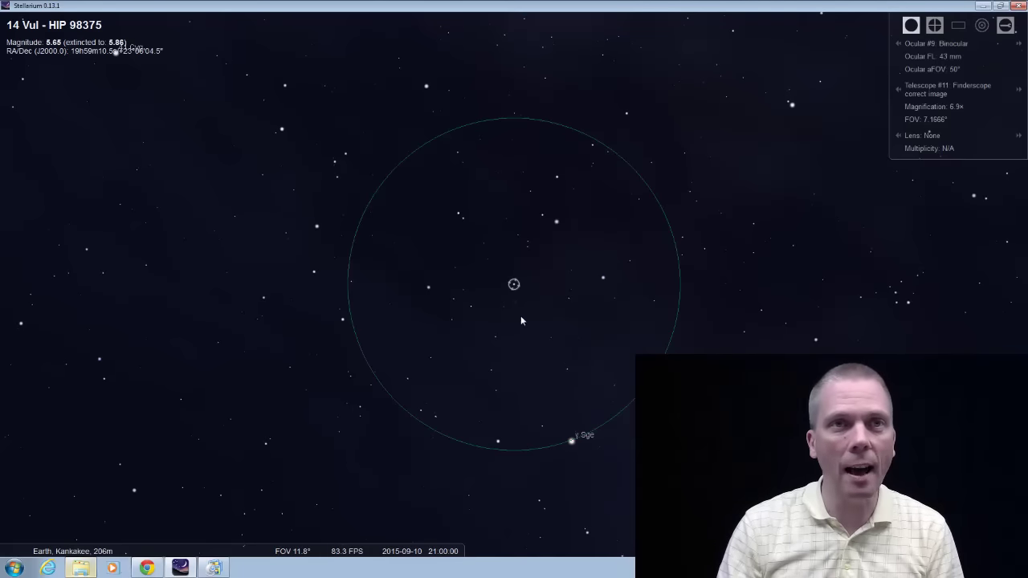
left_click(504, 306)
key("space")
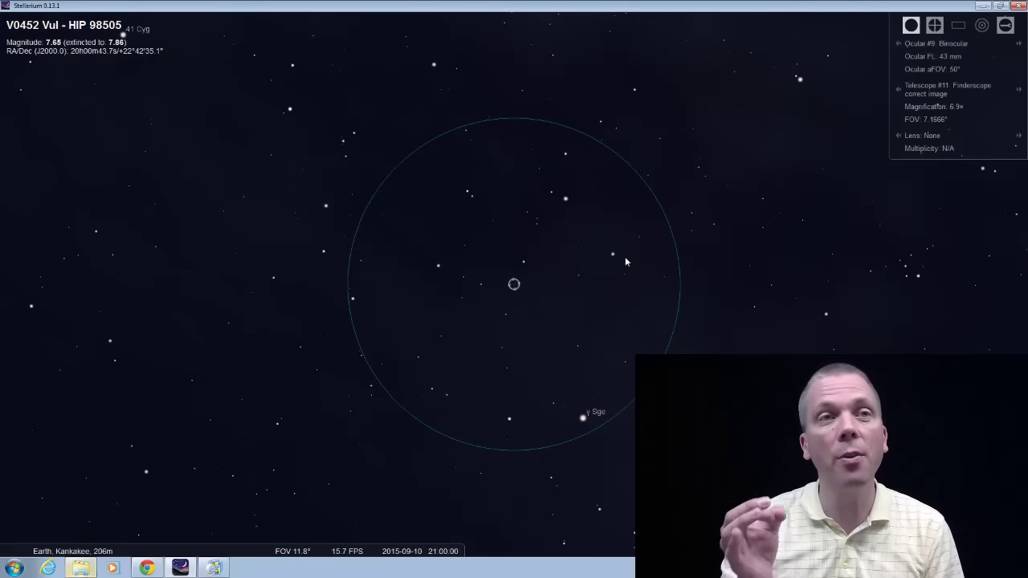
left_click(442, 264)
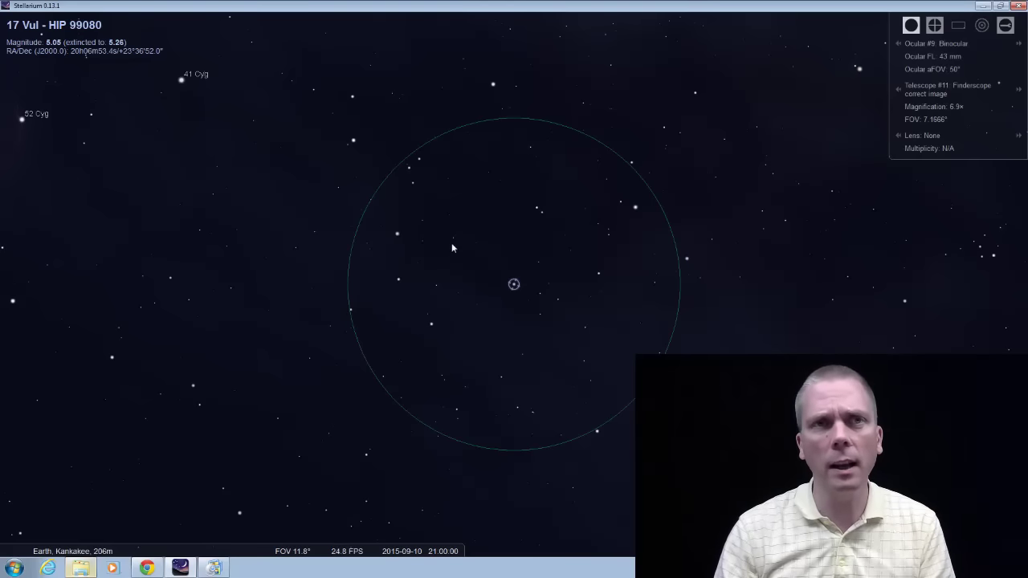
left_click(599, 271)
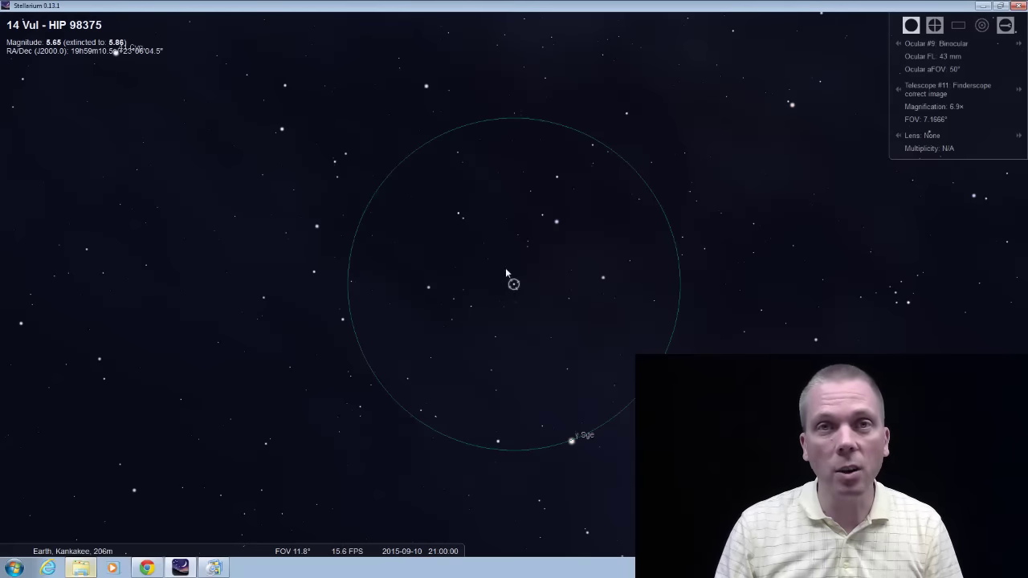
Centre M27, re-enable deep-sky labels, and switch to the #8 3mm Barlowed eyepiece (200×)
left_click(515, 300)
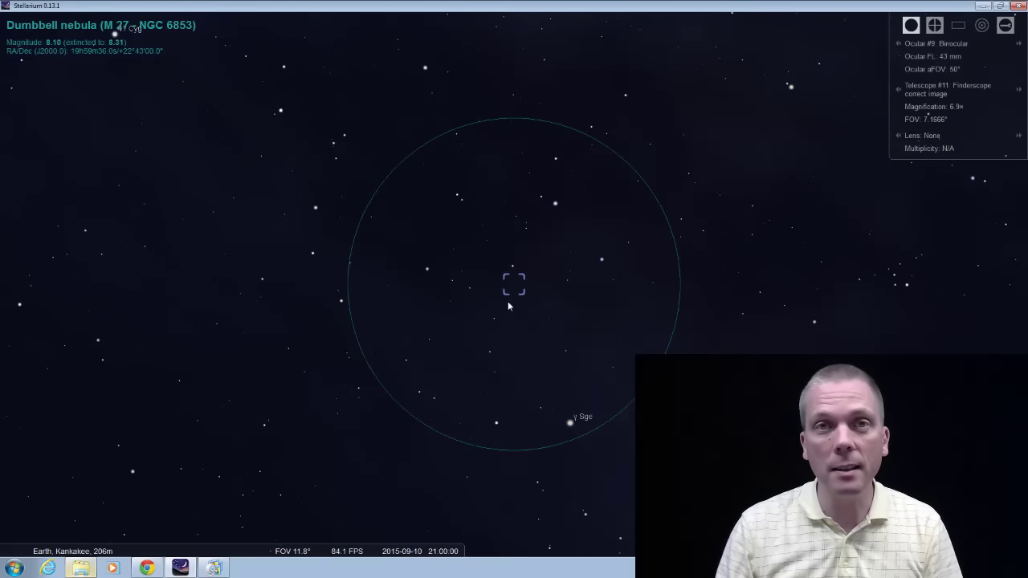
left_click(14, 393)
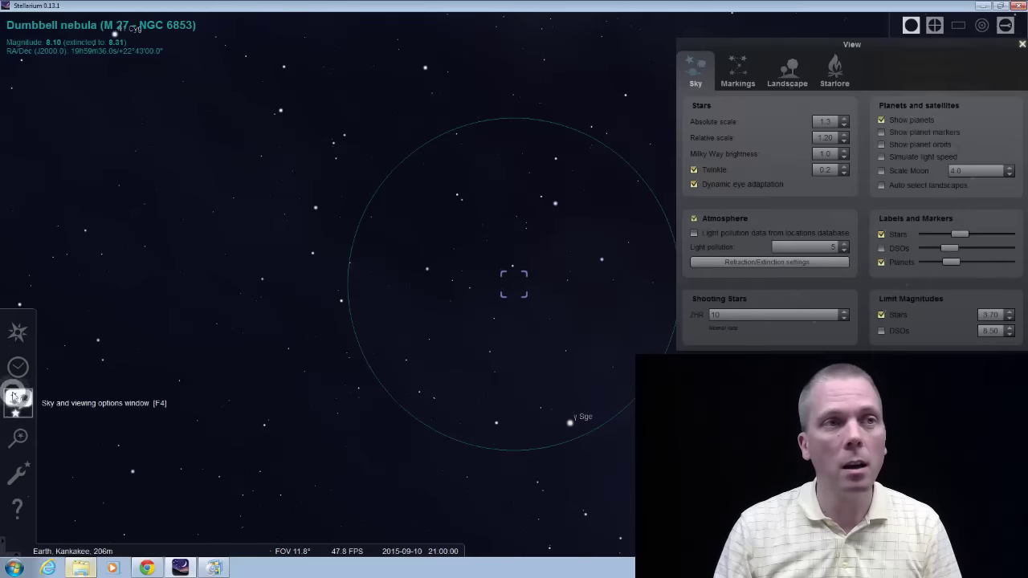
left_click(881, 248)
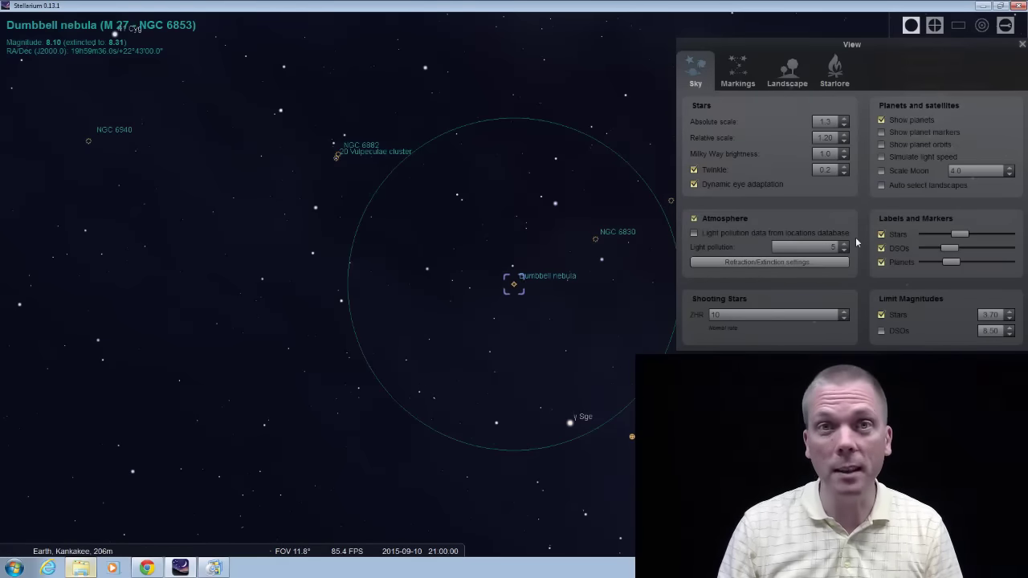
left_click(1023, 44)
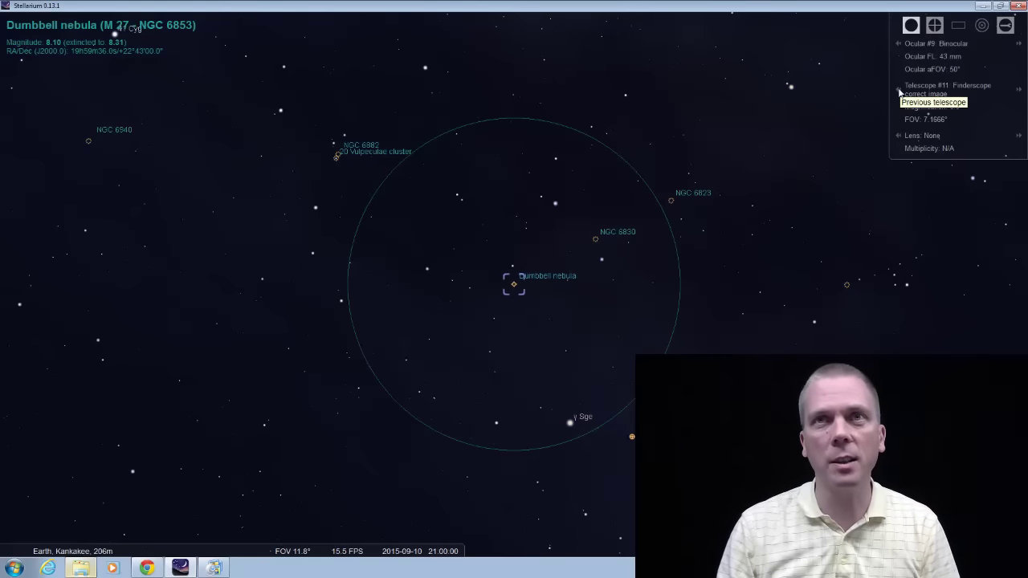
left_click(899, 44)
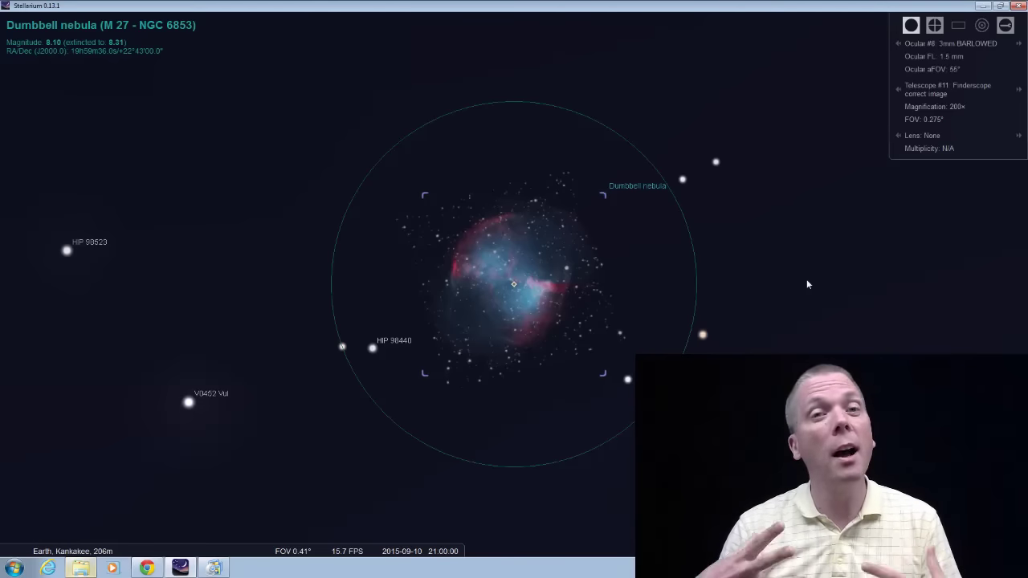
Drop to the #5 6mm Zhumell eyepiece (50×), then turn off the ocular view
left_click(898, 44)
left_click(898, 43)
left_click(898, 43)
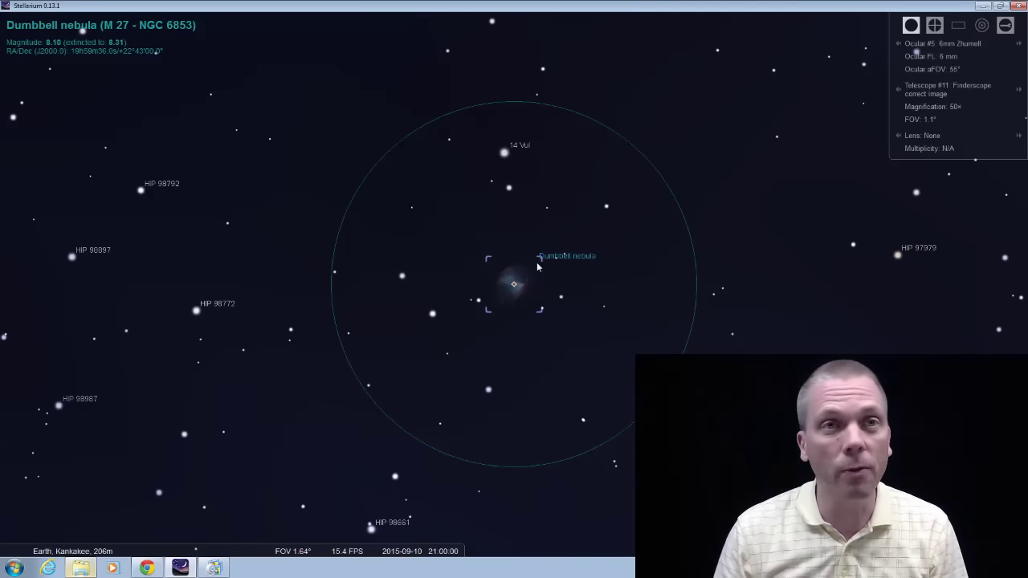
left_click(912, 27)
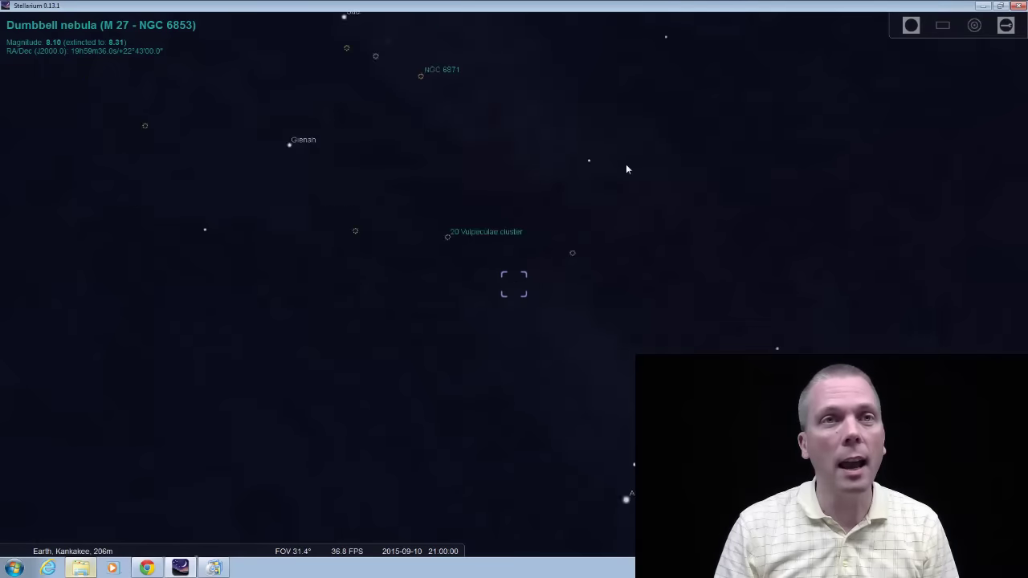
Turn the ocular view back on and step through eyepieces to the #9 Binocular (6.9×)
scroll(511, 295, "up", 5)
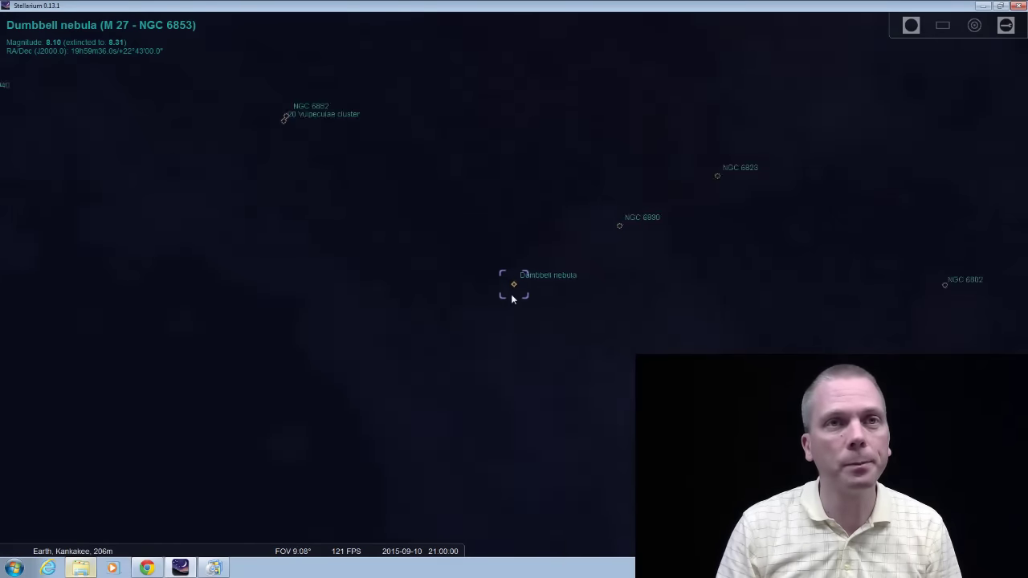
left_click(914, 27)
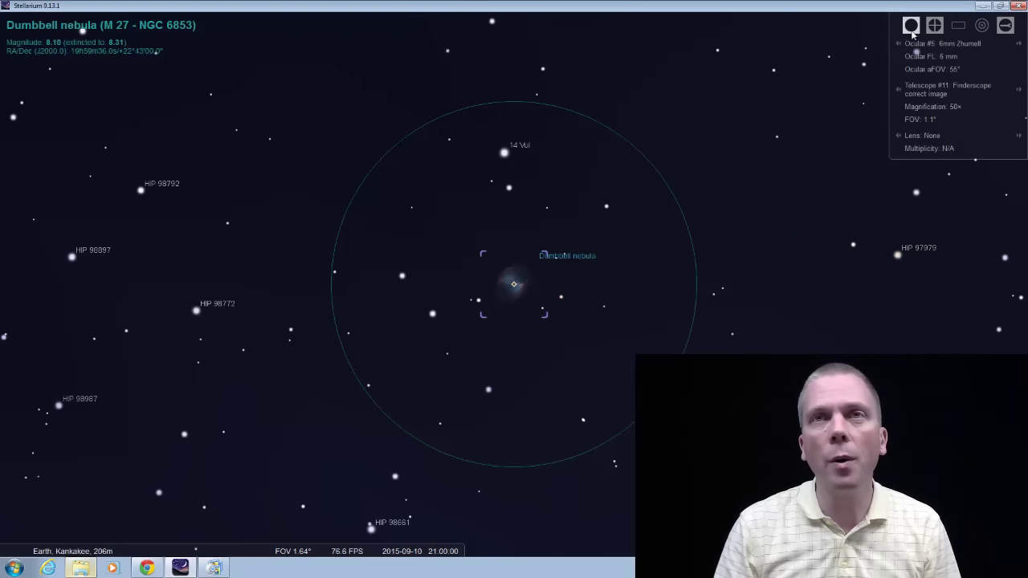
left_click(898, 43)
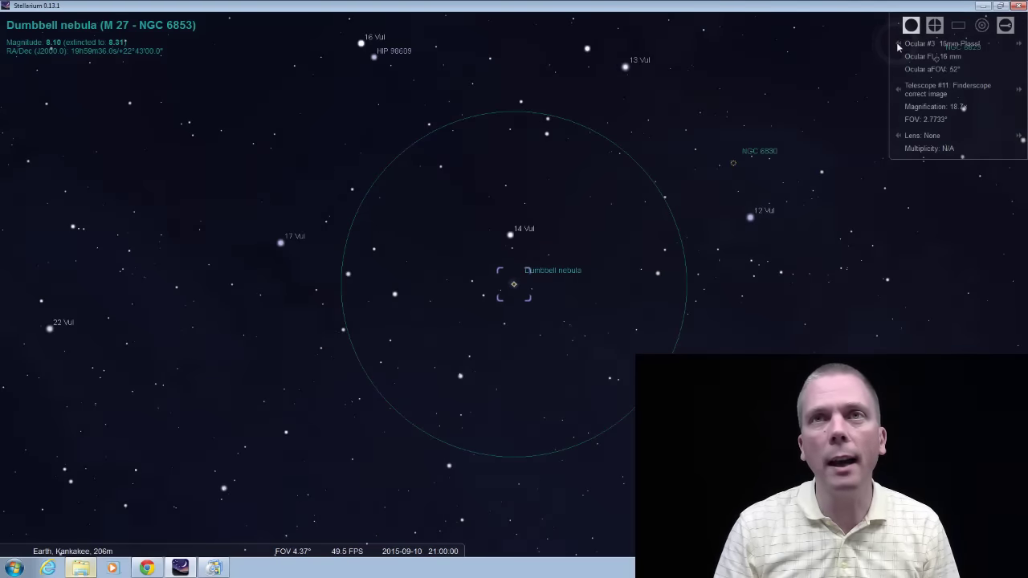
left_click(1019, 44)
left_click(1019, 44)
left_click(1019, 44)
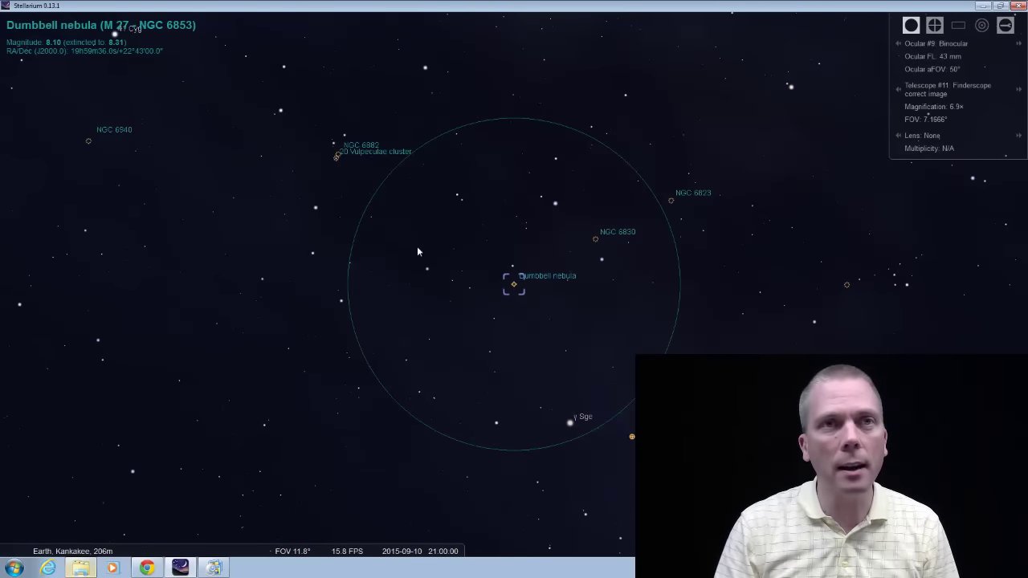
Hop from 13 Vul via HIP 97961 A back to 13 Vul, then centre 16 Vul
left_click(556, 202)
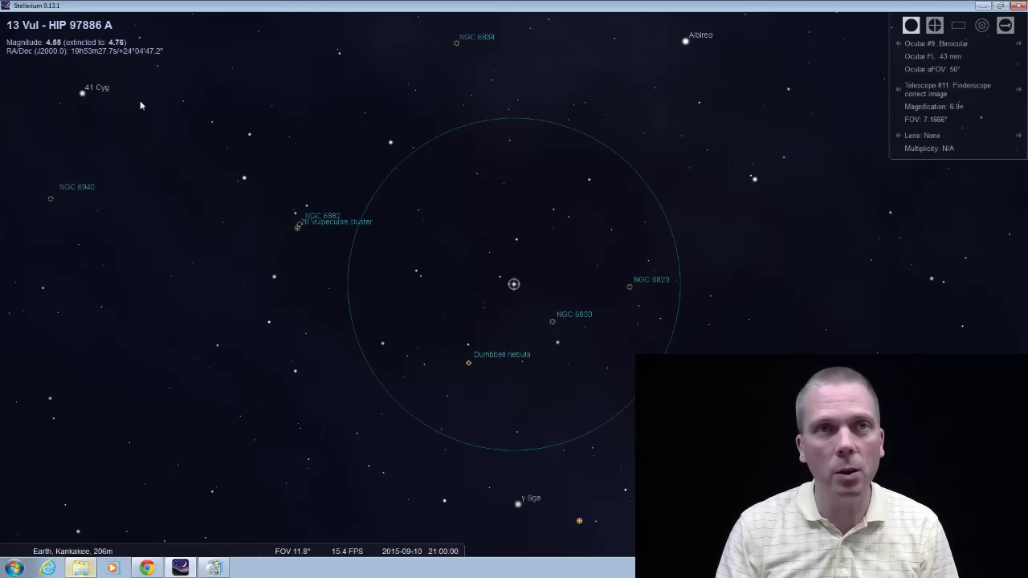
left_click(500, 278)
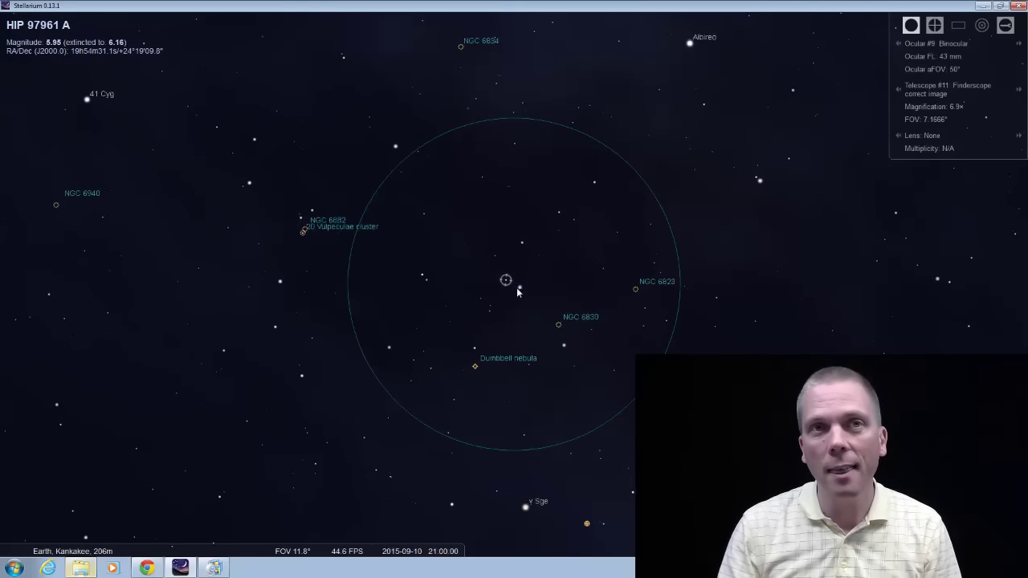
left_click(527, 293)
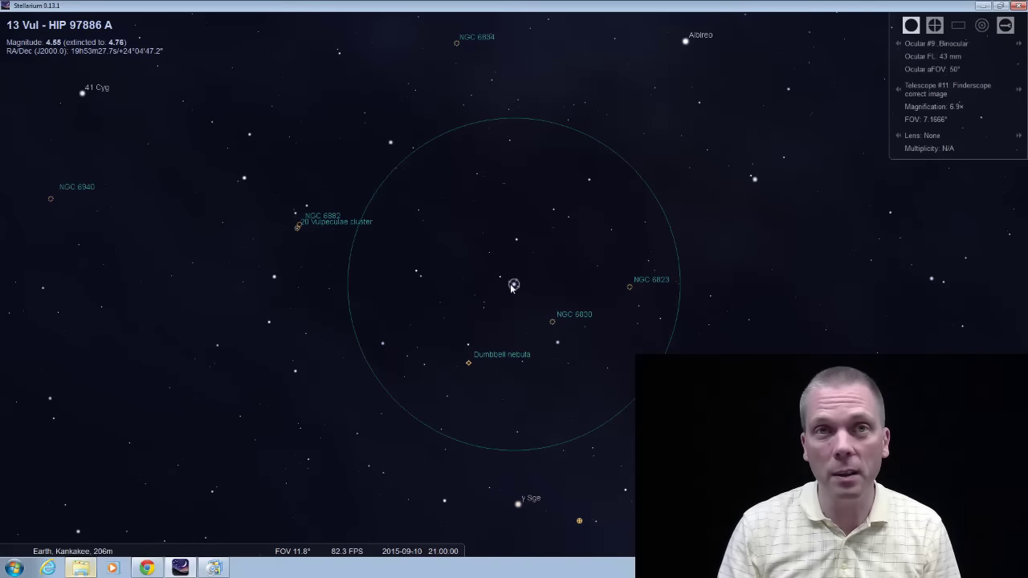
left_click(417, 273)
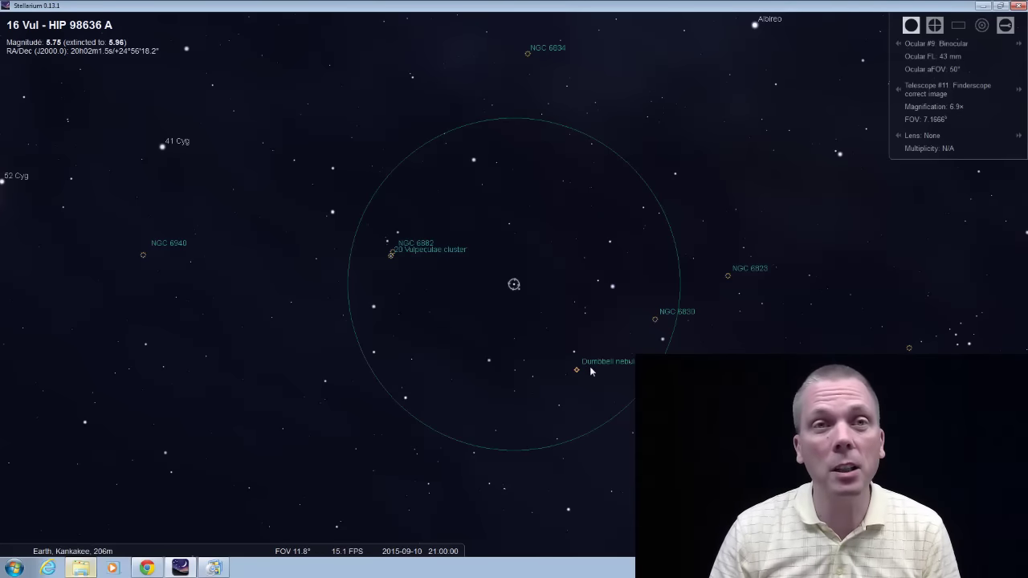
Centre 14 Vul, then hop south to centre δ Sge
left_click(576, 350)
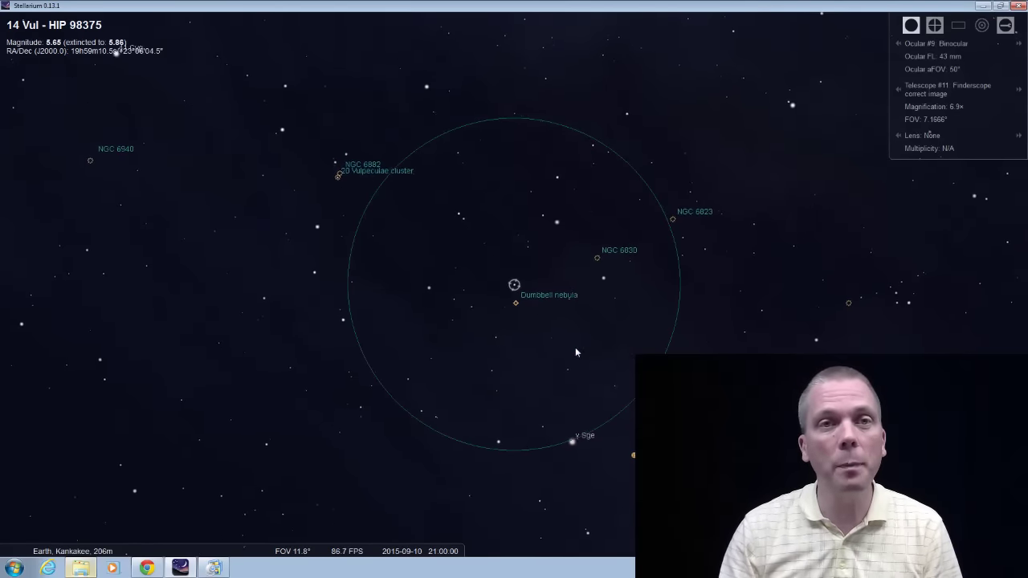
left_click(700, 453)
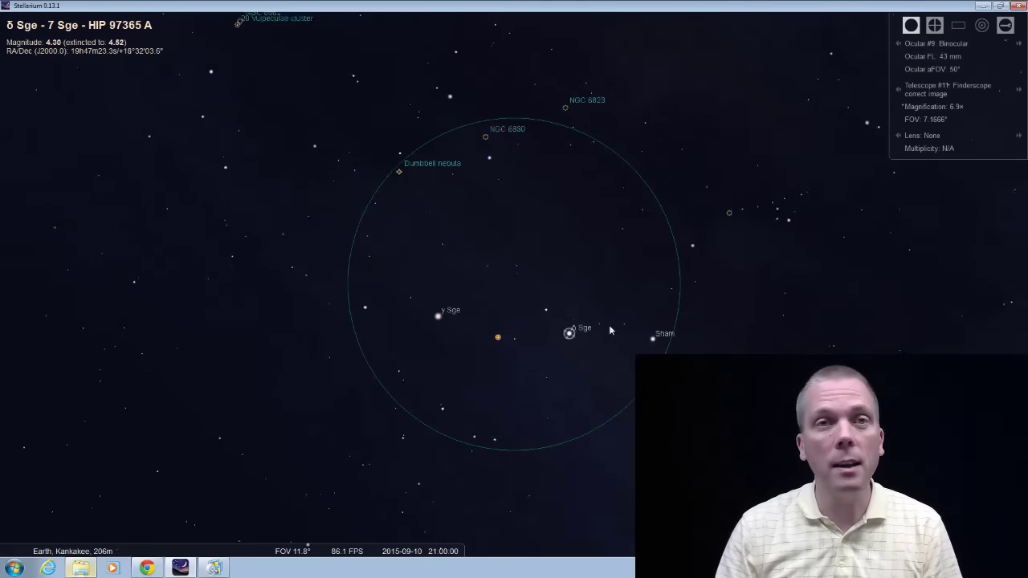